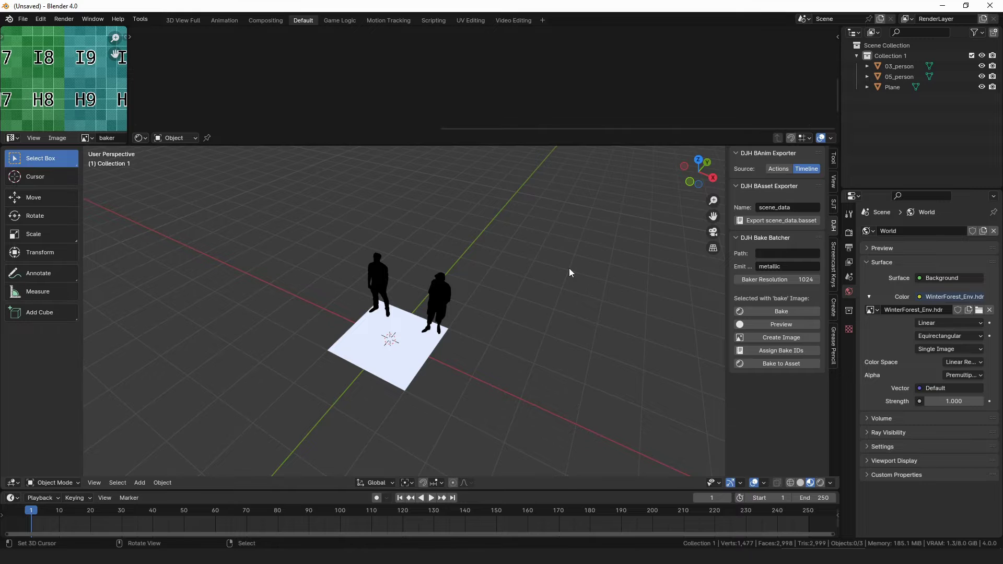
Delete both silhouette figures from the scene.
{"action": "scroll", "coordinate": [569, 268], "scroll_direction": "up", "scroll_amount": 3}
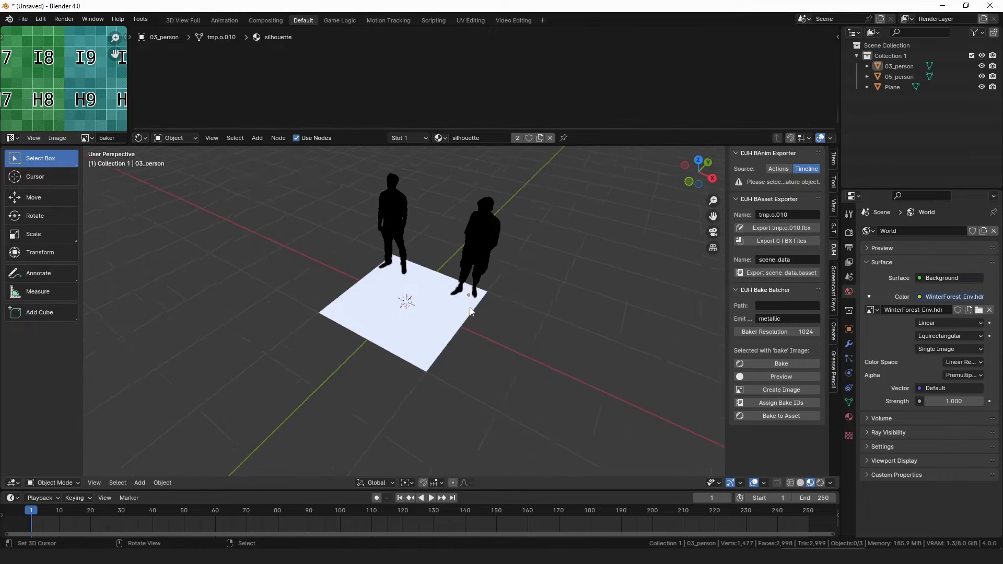
{"action": "right_click", "coordinate": [483, 266]}
{"action": "right_click", "coordinate": [413, 241], "text": "shift"}
{"action": "key", "text": "Delete"}
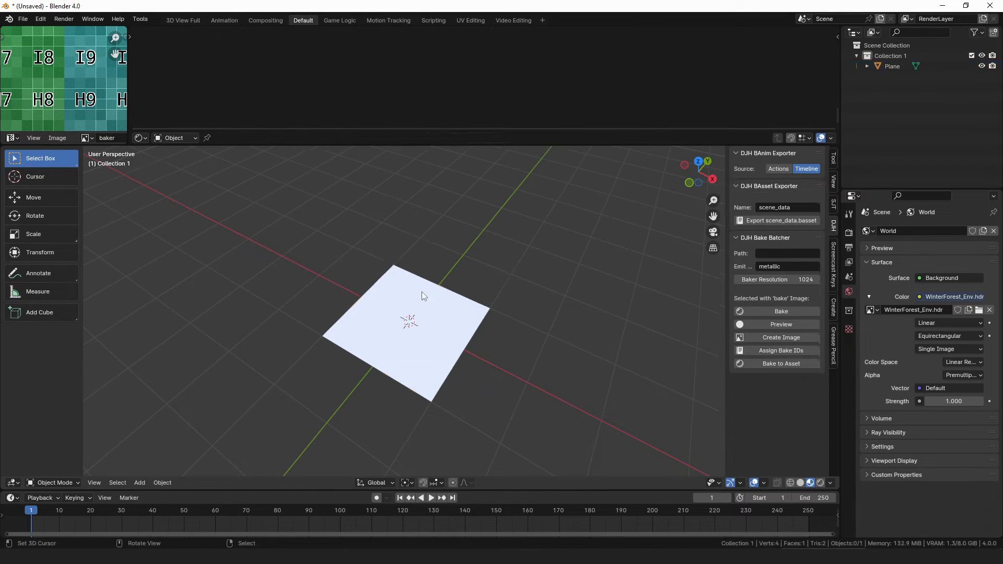
Duplicate the plane's face along X and shrink the copy into a smaller square beside it.
{"action": "right_click", "coordinate": [420, 292]}
{"action": "scroll", "coordinate": [463, 299], "scroll_direction": "down", "scroll_amount": 2}
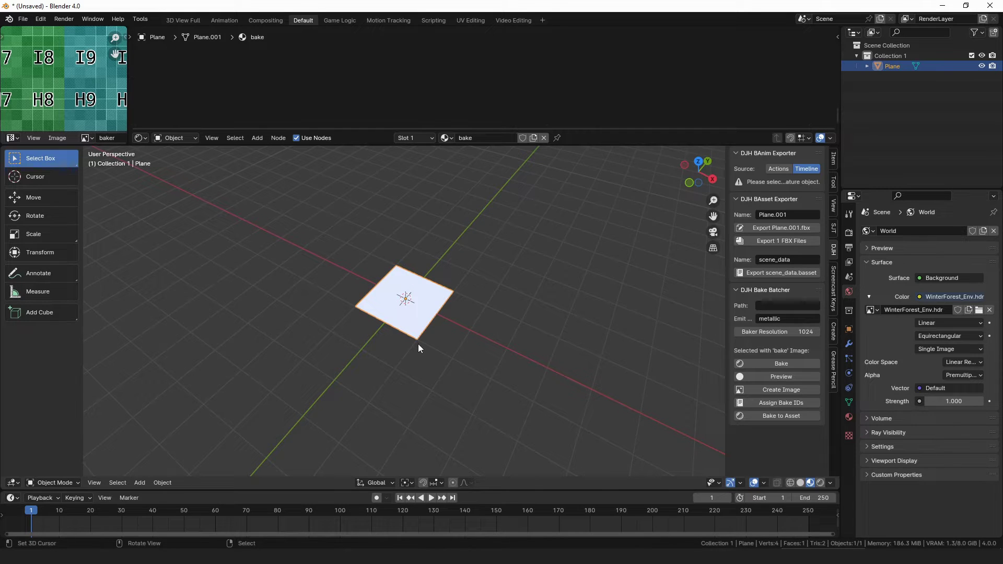
{"action": "key", "text": "Tab"}
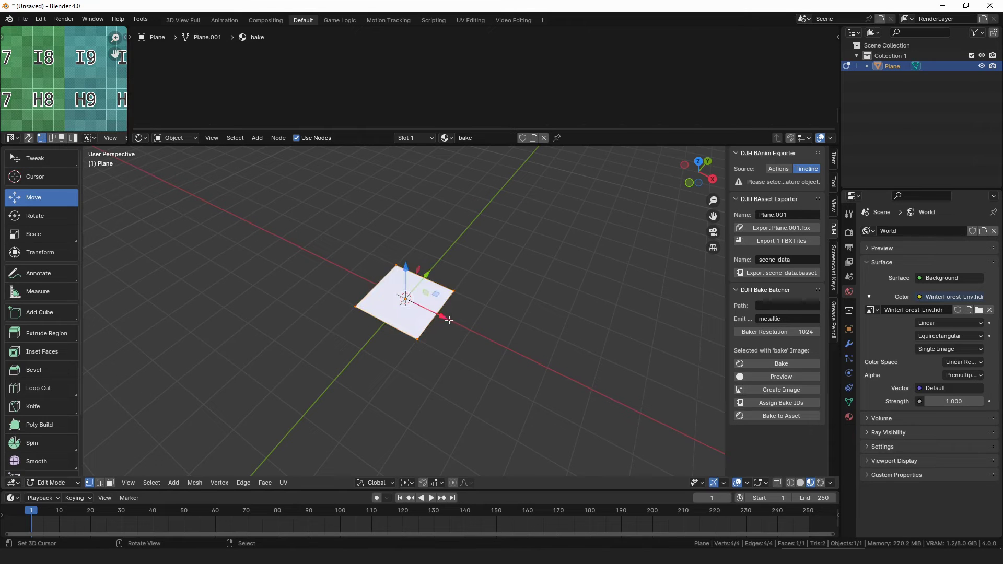
{"action": "key", "text": "shift+d"}
{"action": "left_click", "coordinate": [448, 319]}
{"action": "key", "text": "g"}
{"action": "key", "text": "x"}
{"action": "left_click", "coordinate": [522, 334]}
{"action": "key", "text": "s"}
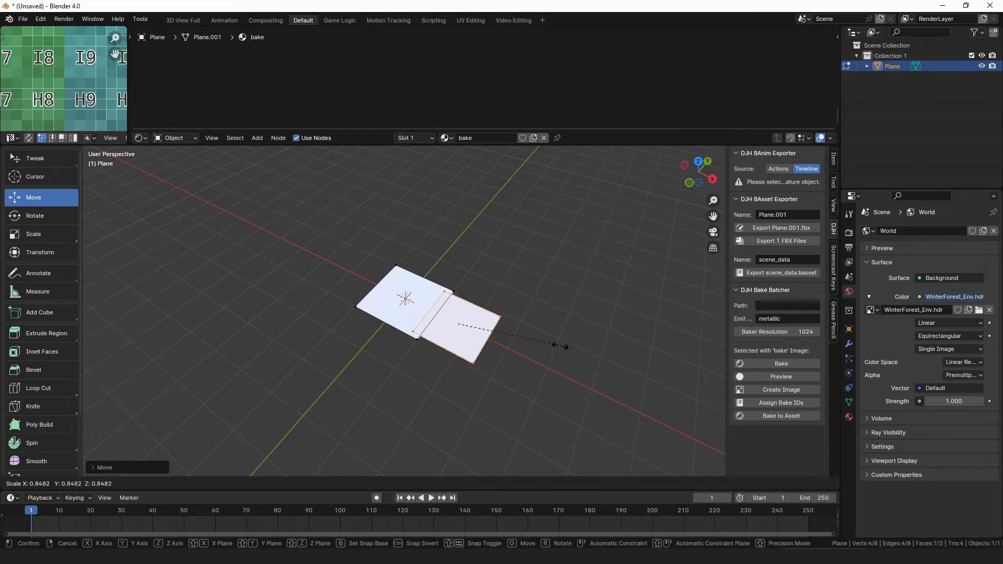
{"action": "left_click", "coordinate": [517, 339]}
Stretch the original face into a long rectangle by dragging its far edge.
{"action": "key", "text": "2"}
{"action": "left_click", "coordinate": [440, 260]}
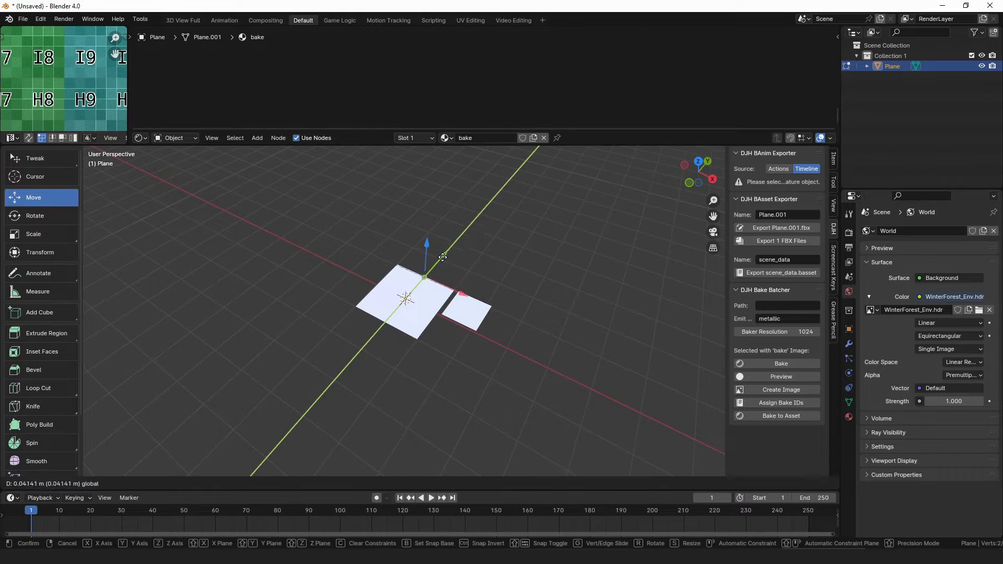
{"action": "left_click_drag", "start_coordinate": [440, 259], "coordinate": [477, 222]}
{"action": "key", "text": "Tab"}
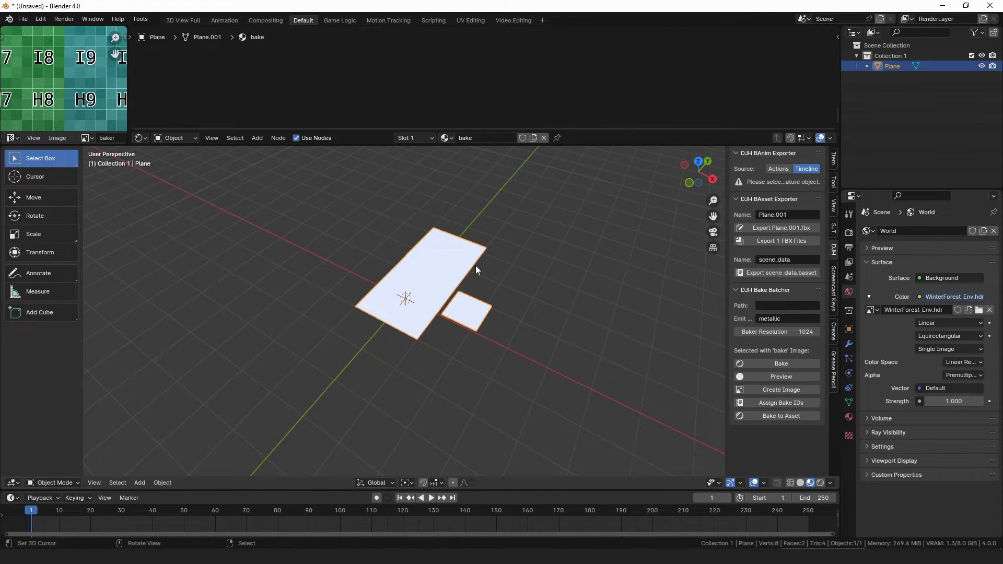
{"action": "middle_click_drag", "start_coordinate": [475, 270], "coordinate": [483, 259]}
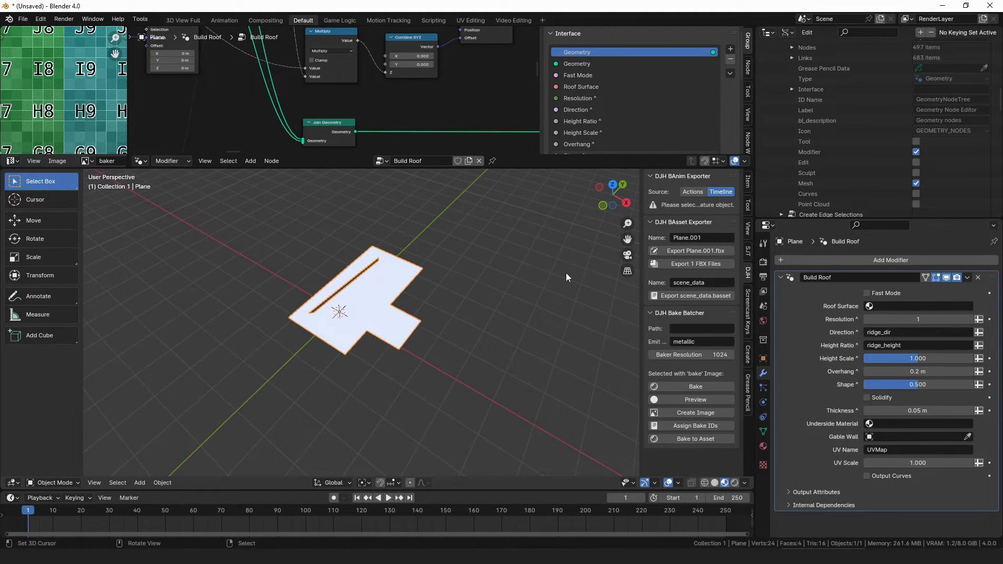
Add the GeoNodes Build Roof modifier found by searching 'Build', and pick the Mesh entry.
{"action": "left_click", "coordinate": [863, 261]}
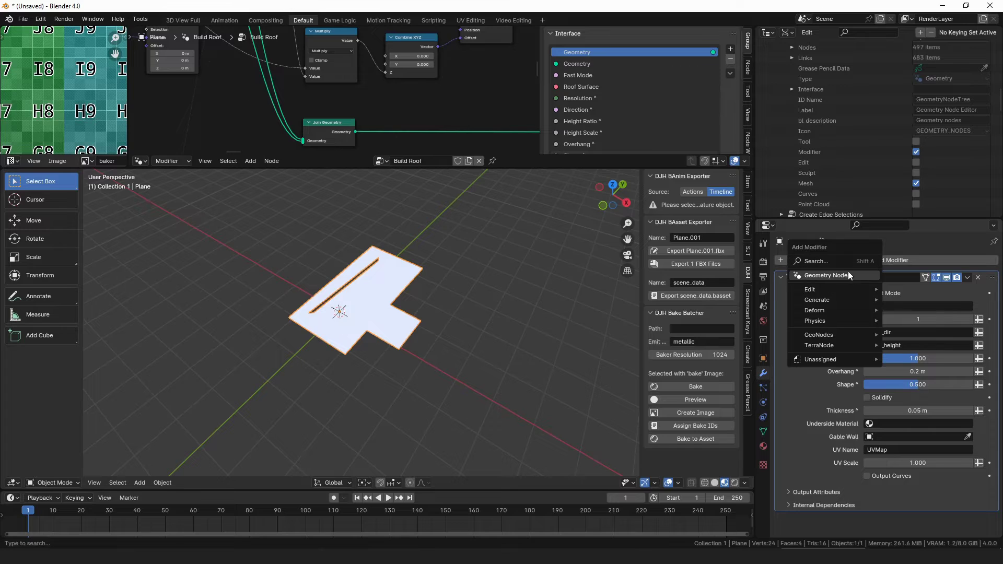
{"action": "left_click", "coordinate": [851, 263]}
{"action": "type", "text": "Bu"}
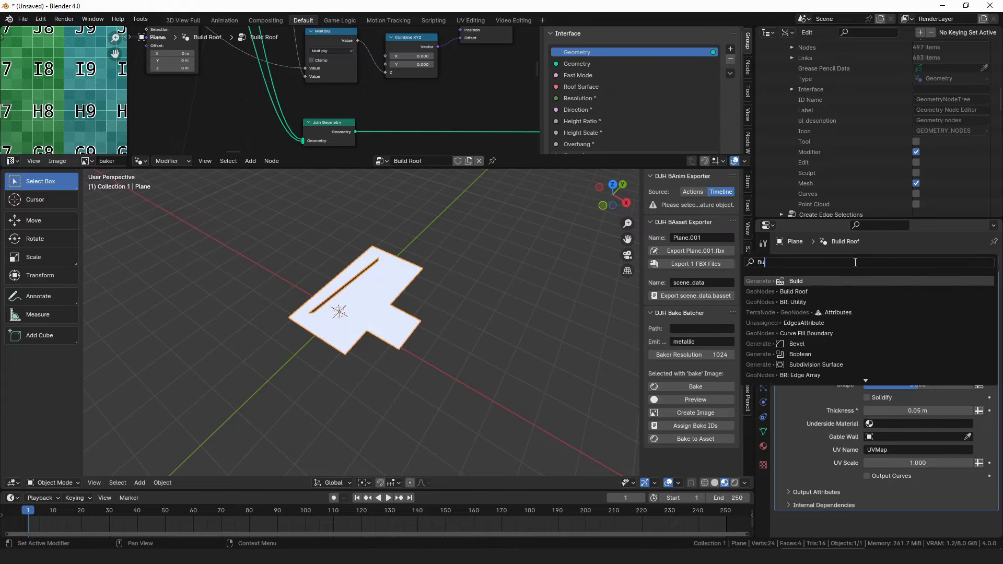
{"action": "type", "text": "ild"}
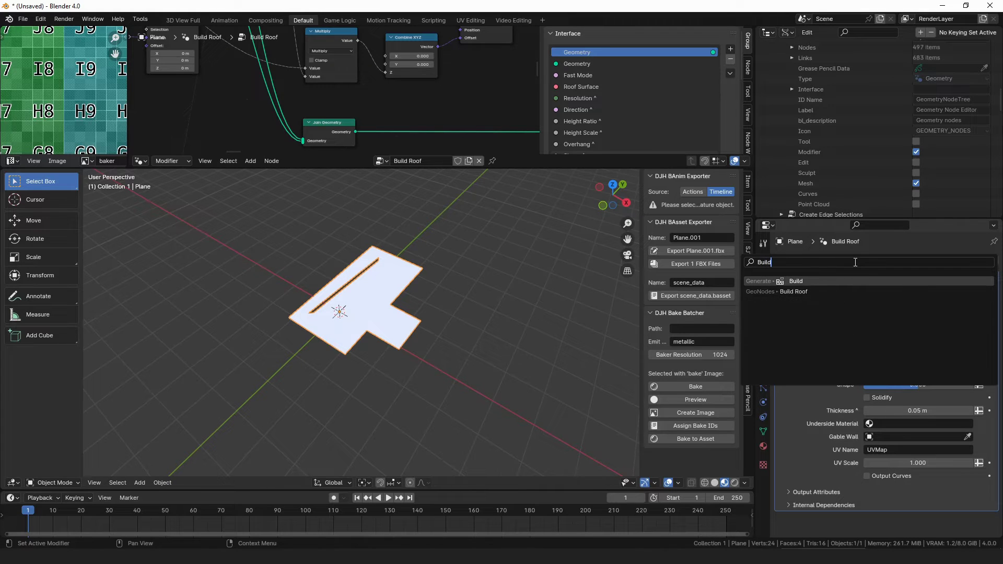
{"action": "left_click", "coordinate": [856, 294]}
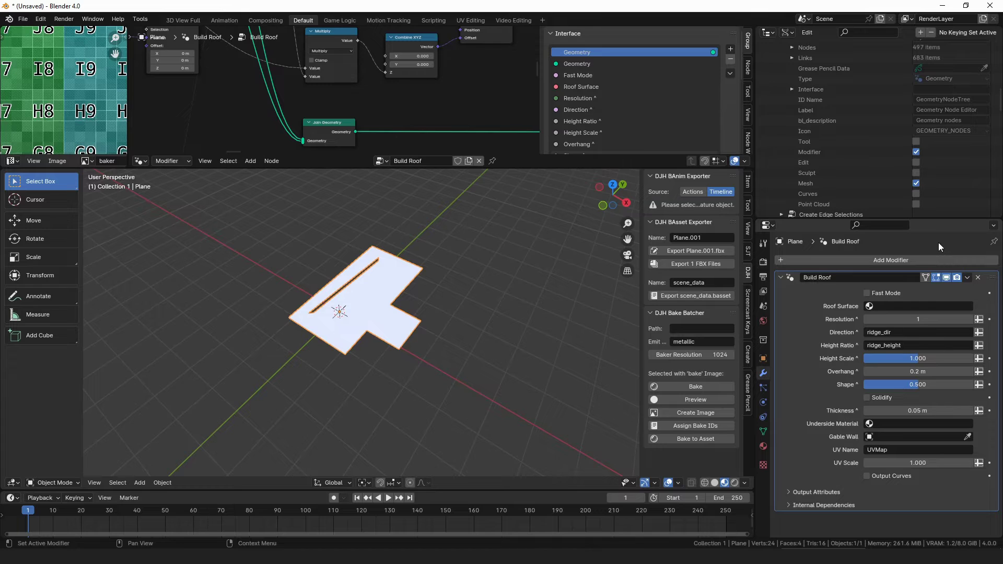
{"action": "left_click", "coordinate": [823, 182]}
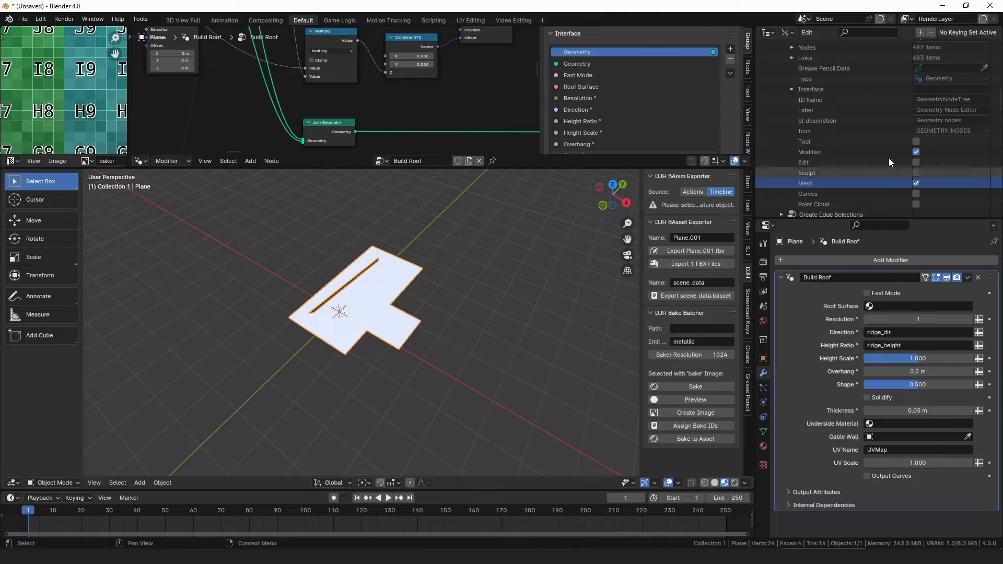
{"action": "scroll", "coordinate": [656, 94], "scroll_direction": "down", "scroll_amount": 6}
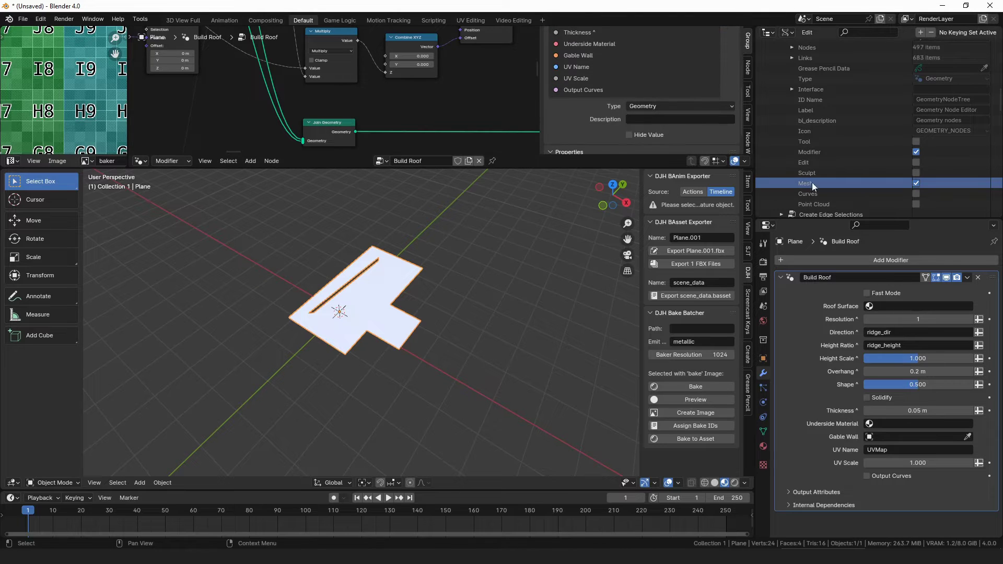
{"action": "left_click", "coordinate": [787, 32]}
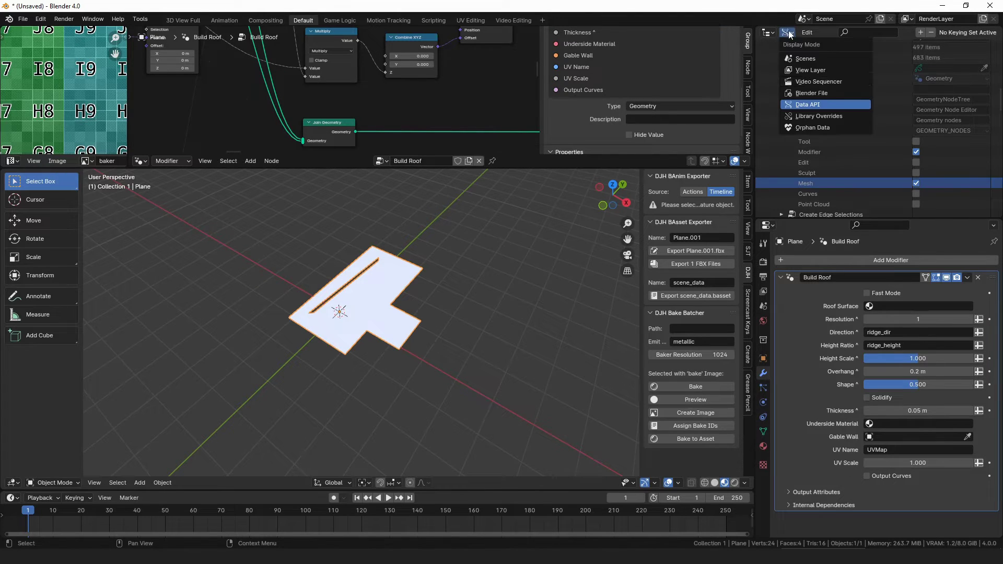
{"action": "left_click", "coordinate": [819, 105]}
{"action": "scroll", "coordinate": [582, 89], "scroll_direction": "down", "scroll_amount": 3}
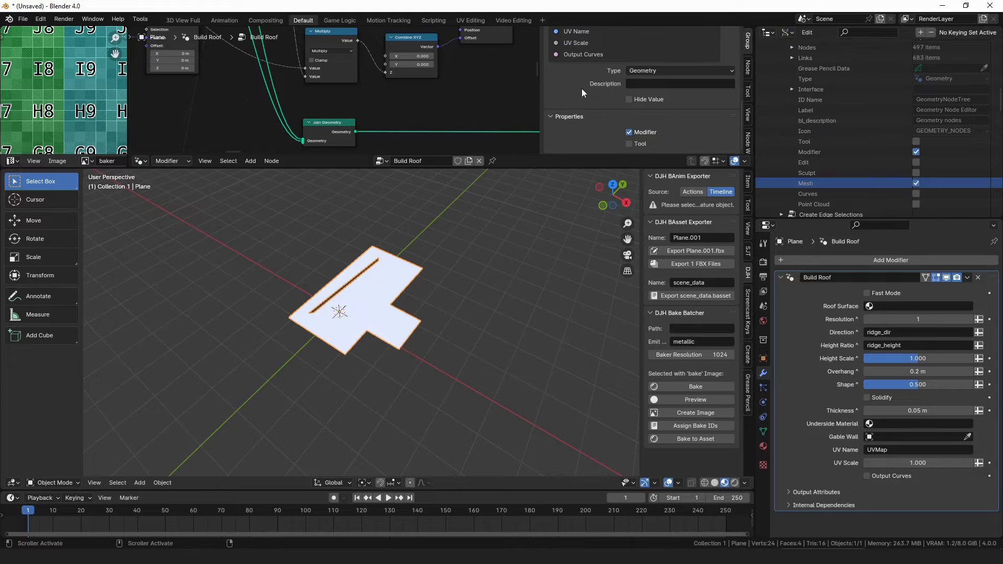
{"action": "left_click", "coordinate": [557, 118]}
{"action": "scroll", "coordinate": [585, 121], "scroll_direction": "down", "scroll_amount": 2}
{"action": "left_click", "coordinate": [646, 129]}
{"action": "left_click", "coordinate": [645, 131]}
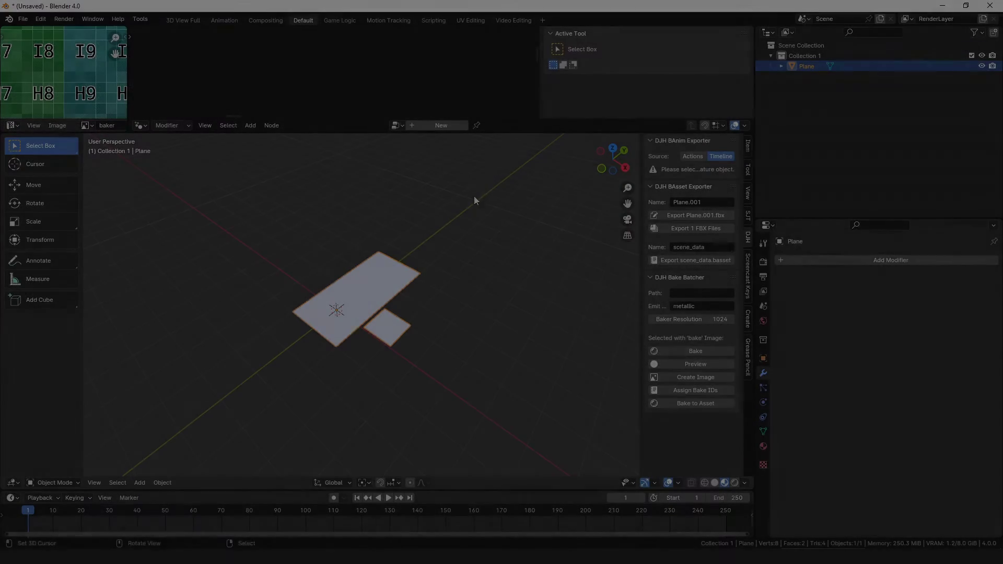
Drop the Build Roof asset onto the plane and make Height Ratio a plain 0.500 value.
{"action": "left_click", "coordinate": [832, 261]}
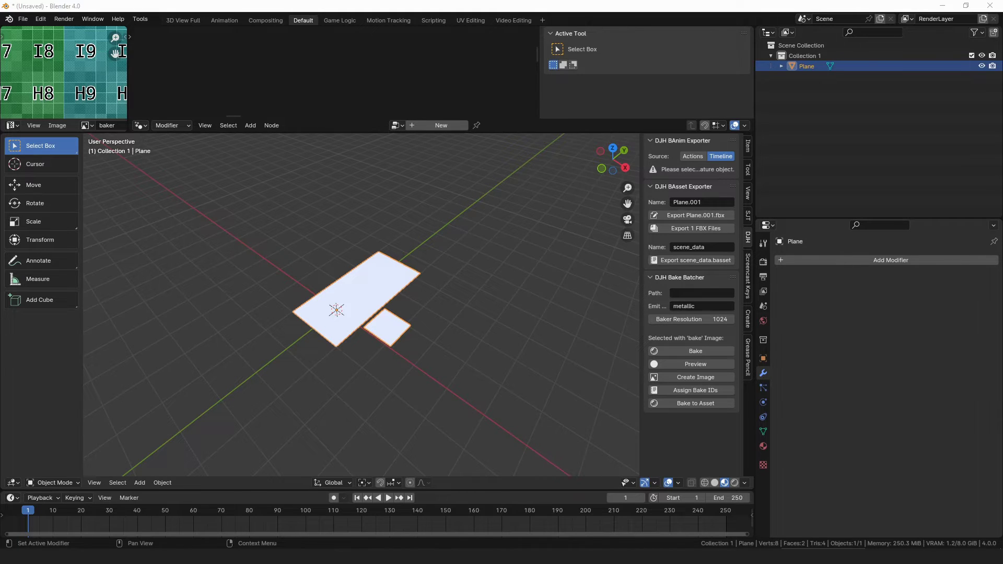
{"action": "left_click_drag", "start_coordinate": [668, 301], "coordinate": [383, 281]}
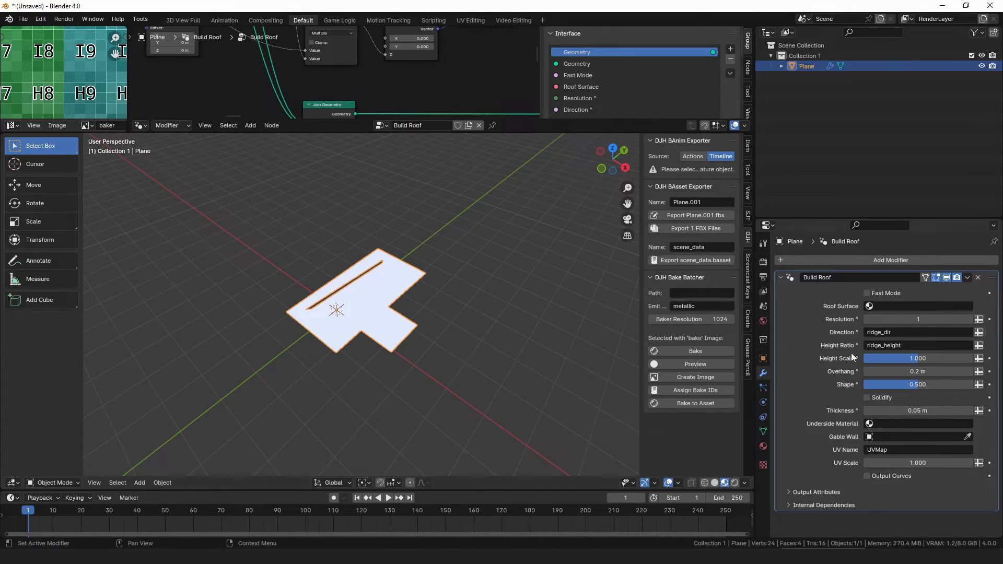
{"action": "middle_click_drag", "start_coordinate": [336, 309], "coordinate": [306, 332]}
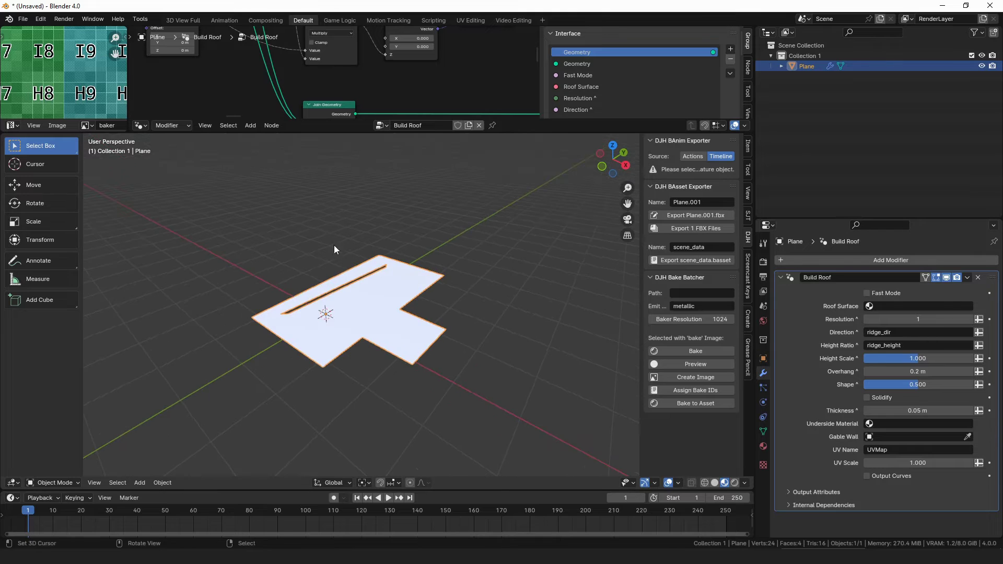
{"action": "middle_click_drag", "start_coordinate": [334, 245], "coordinate": [348, 312]}
{"action": "scroll", "coordinate": [349, 311], "scroll_direction": "up", "scroll_amount": 2}
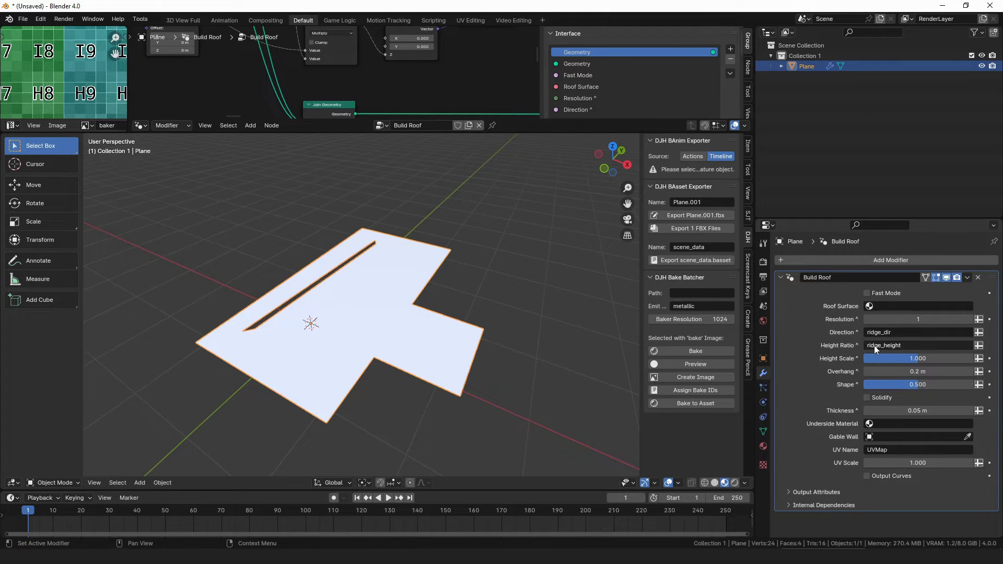
{"action": "left_click", "coordinate": [978, 345]}
Create a new vertex group on the plane named ridge_height.
{"action": "middle_click_drag", "start_coordinate": [469, 278], "coordinate": [421, 253]}
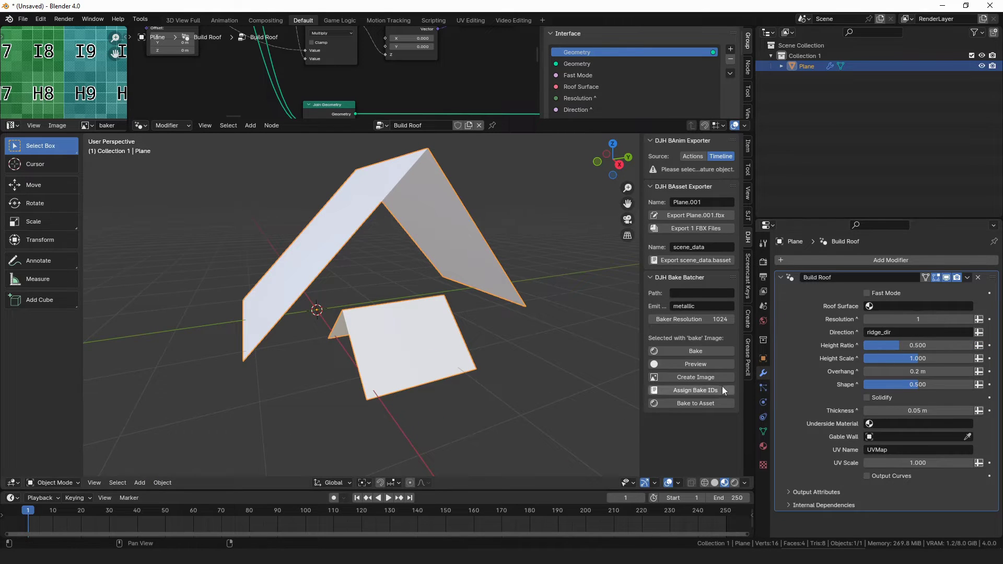
{"action": "left_click", "coordinate": [763, 433]}
{"action": "left_click", "coordinate": [989, 294]}
{"action": "double_click", "coordinate": [860, 295]}
{"action": "type", "text": "ridg"}
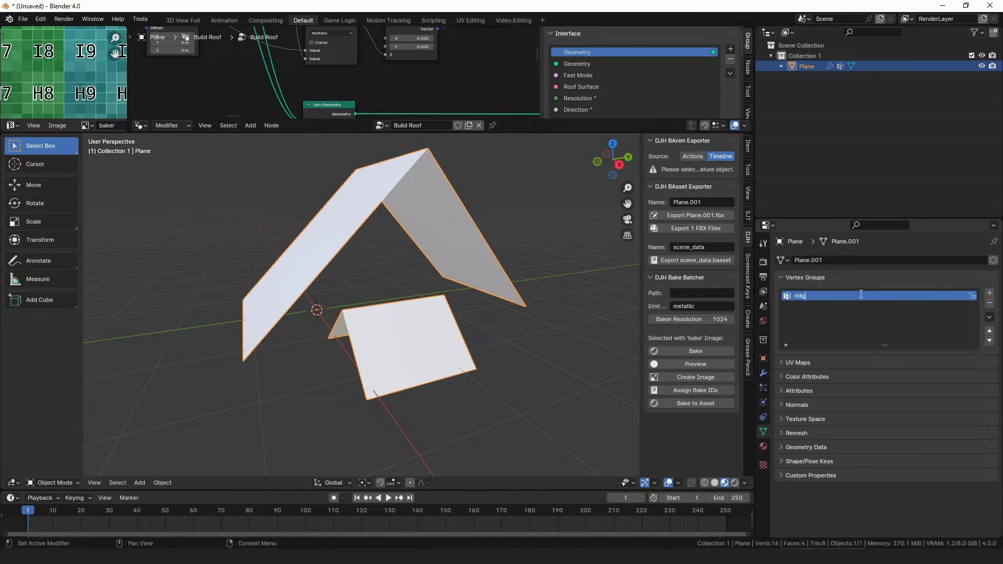
{"action": "type", "text": "e_height"}
{"action": "key", "text": "Return"}
Assign the selected faces to ridge_height at 0.5 weight and show the Build Roof settings.
{"action": "key", "text": "Tab"}
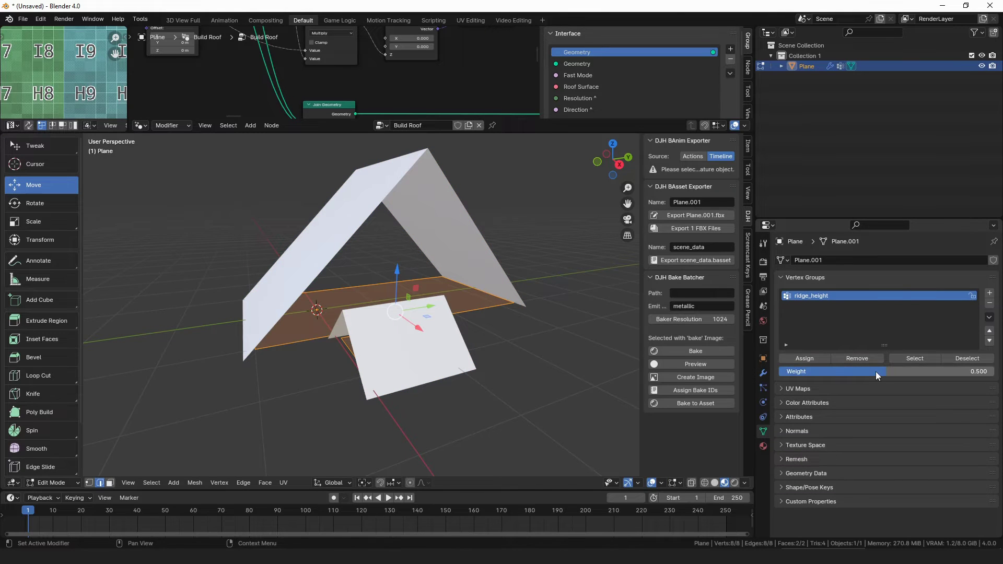
{"action": "left_click", "coordinate": [804, 358]}
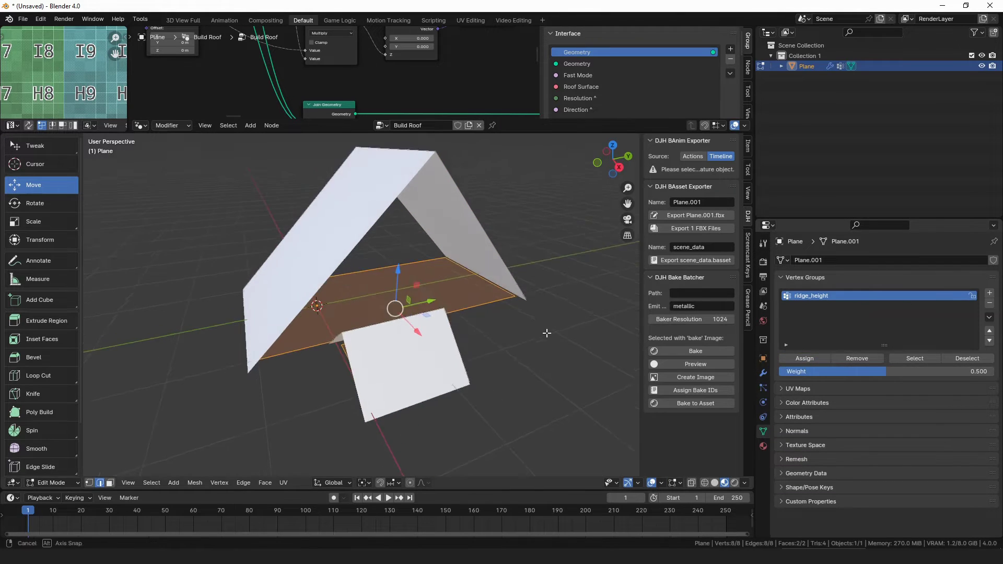
{"action": "key", "text": "Tab"}
{"action": "left_click", "coordinate": [763, 373]}
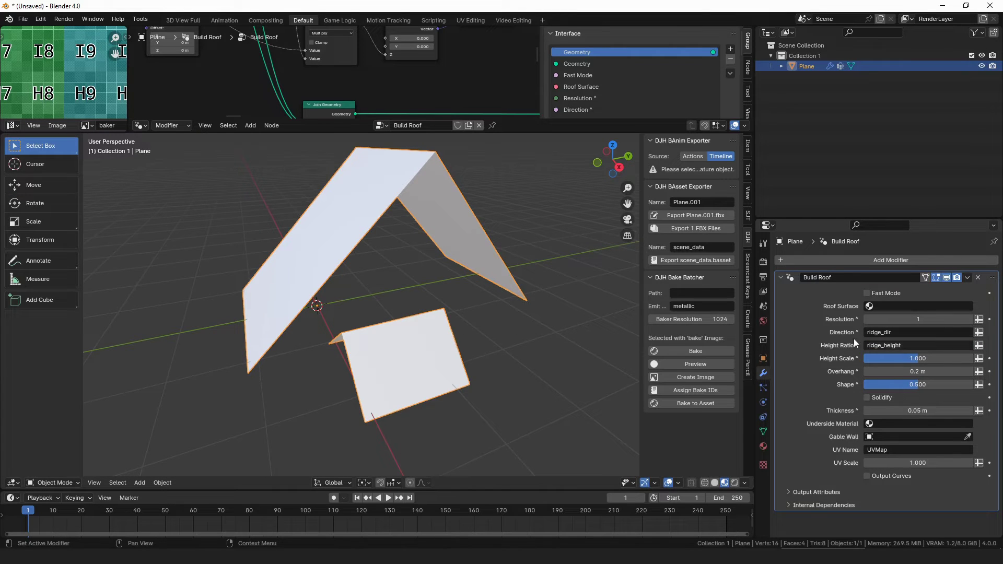
{"action": "middle_click_drag", "start_coordinate": [464, 281], "coordinate": [474, 301]}
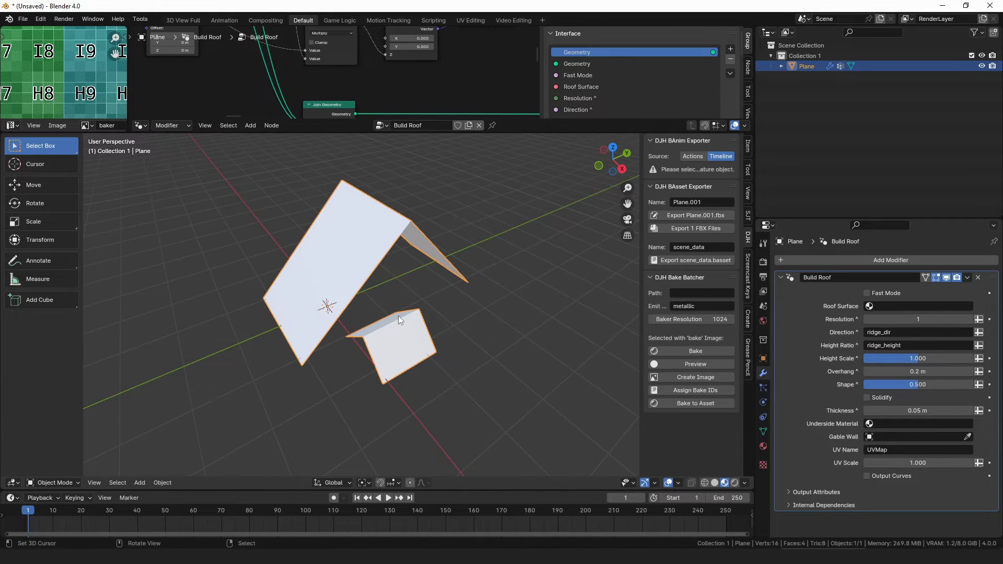
Drag Build Roof's Height Scale down to 0.981, then show the ridge_height vertex group list.
{"action": "left_click_drag", "start_coordinate": [908, 359], "coordinate": [902, 358]}
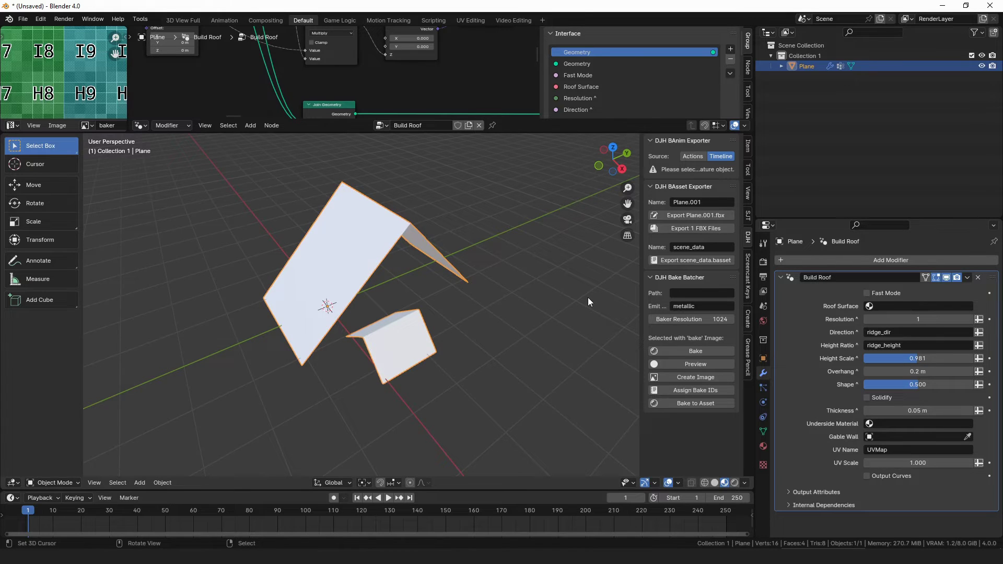
{"action": "middle_click_drag", "start_coordinate": [457, 269], "coordinate": [429, 274]}
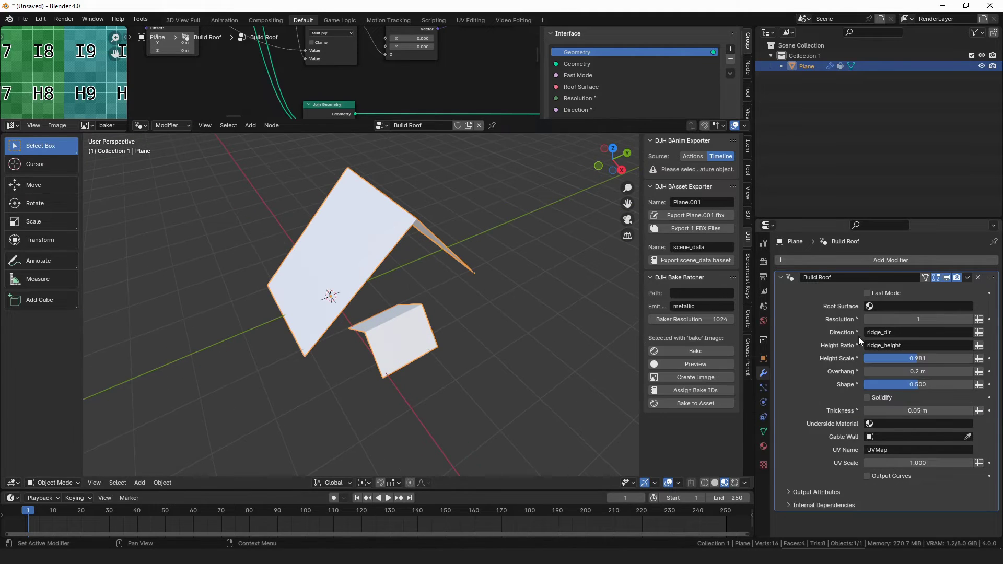
{"action": "middle_click_drag", "start_coordinate": [574, 324], "coordinate": [449, 277]}
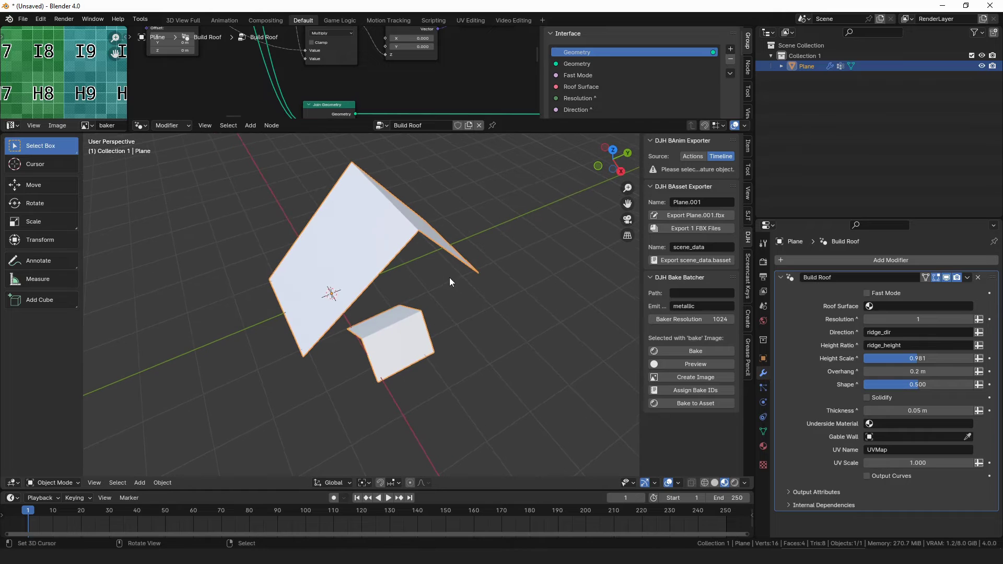
{"action": "left_click", "coordinate": [763, 432]}
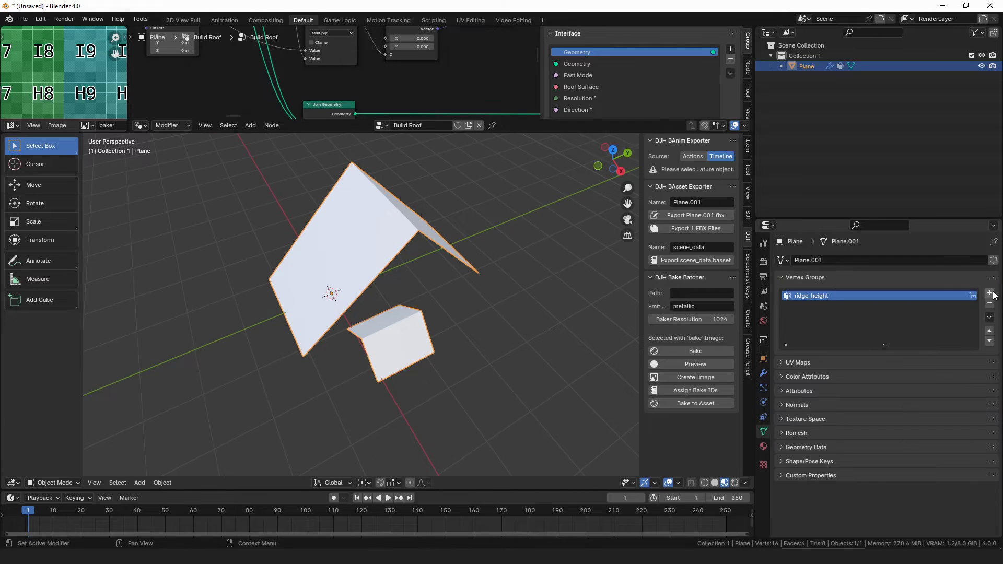
Rename the new vertex group to ridge_dir and set it as the Build Roof Direction attribute.
{"action": "double_click", "coordinate": [822, 306]}
{"action": "type", "text": "ridge_"}
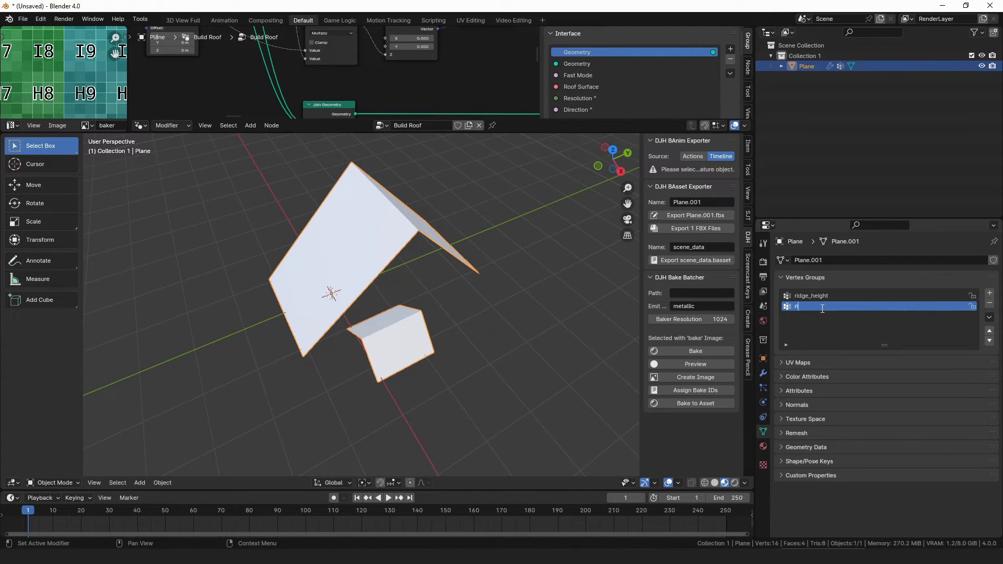
{"action": "type", "text": "dir"}
{"action": "key", "text": "Return"}
{"action": "middle_click_drag", "start_coordinate": [443, 288], "coordinate": [470, 292]}
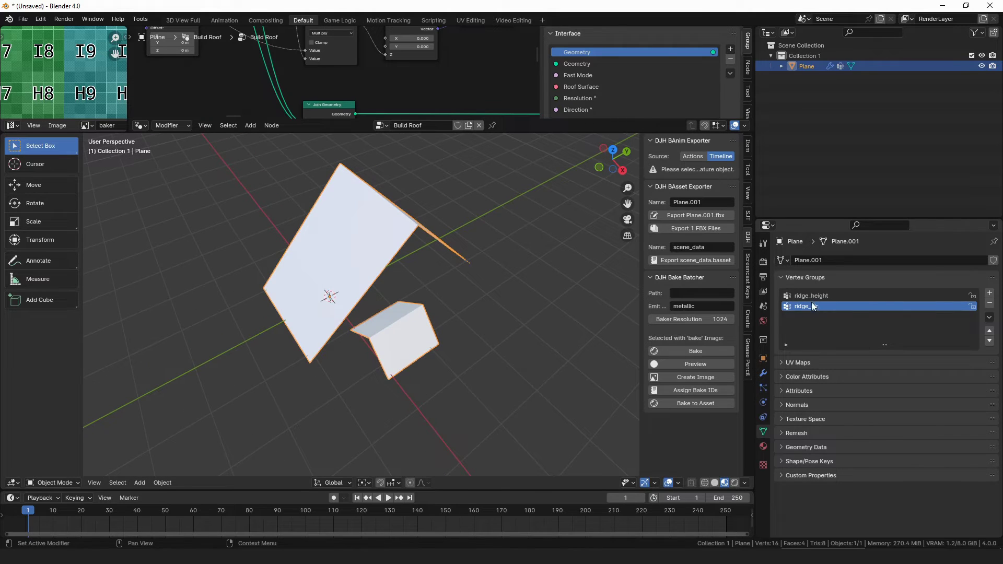
{"action": "left_click", "coordinate": [763, 373]}
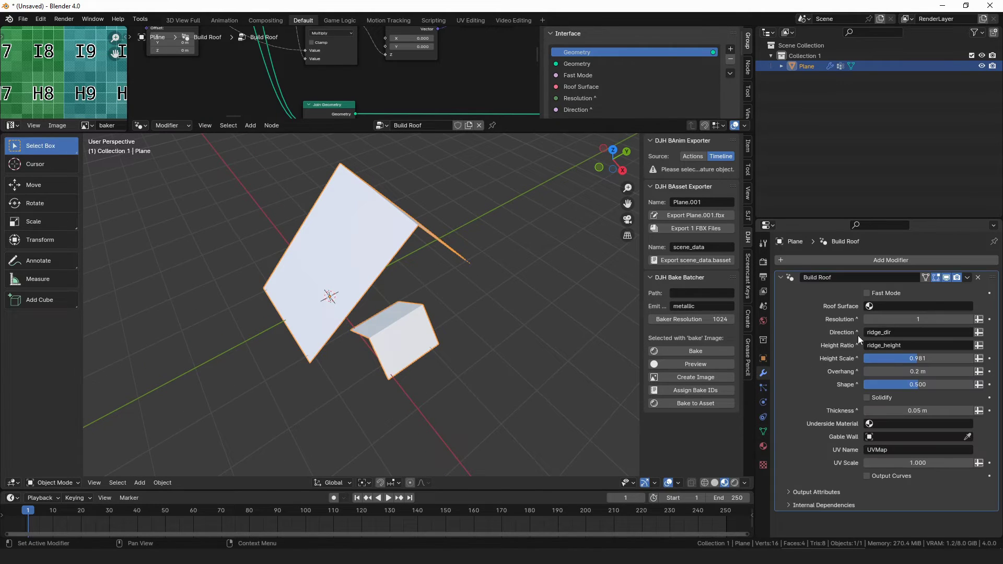
{"action": "left_click", "coordinate": [900, 332]}
{"action": "key", "text": "Return"}
Assign the plane's selected faces to ridge_dir, reshaping the roof into a joined cross.
{"action": "key", "text": "Tab"}
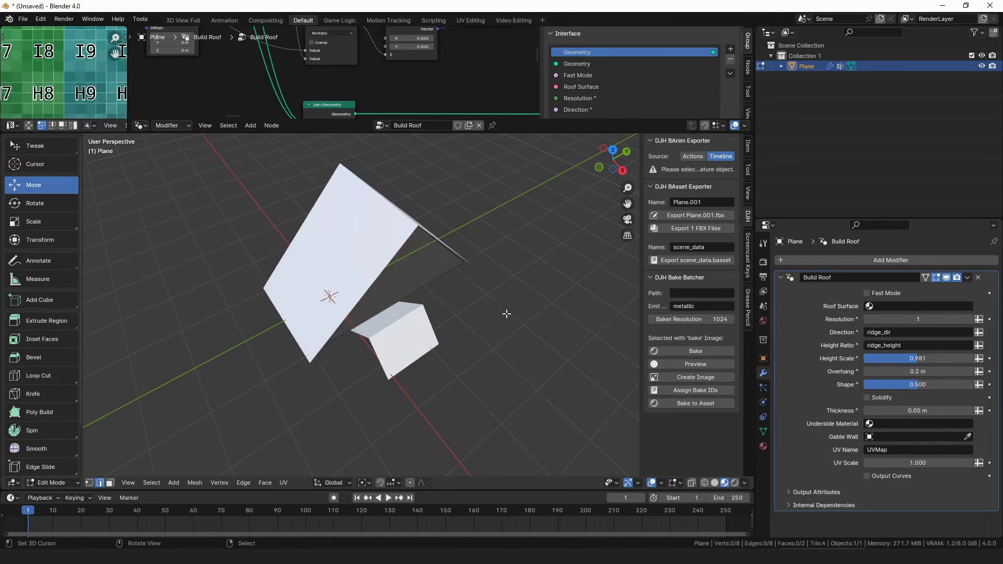
{"action": "left_click", "coordinate": [764, 431]}
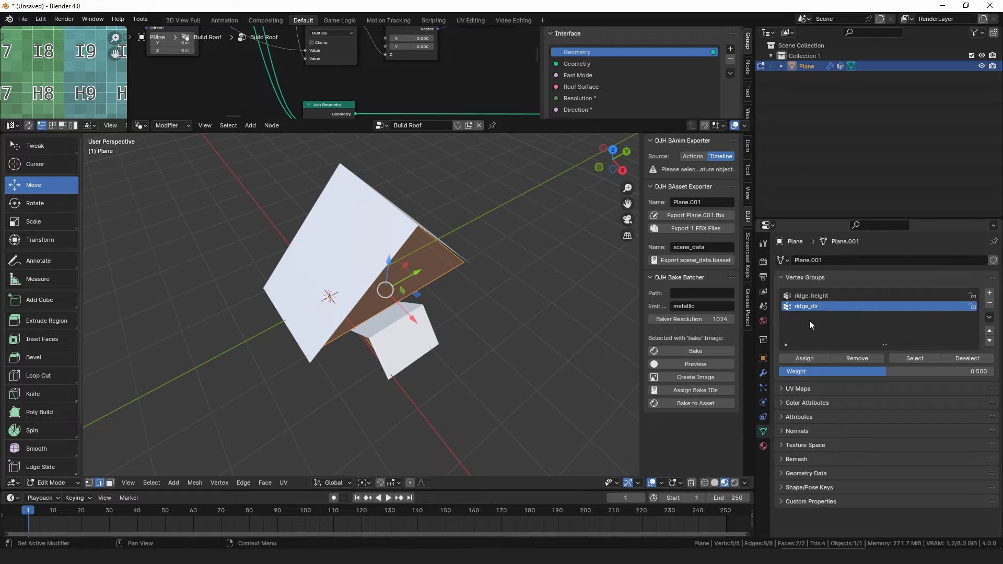
{"action": "left_click", "coordinate": [804, 359]}
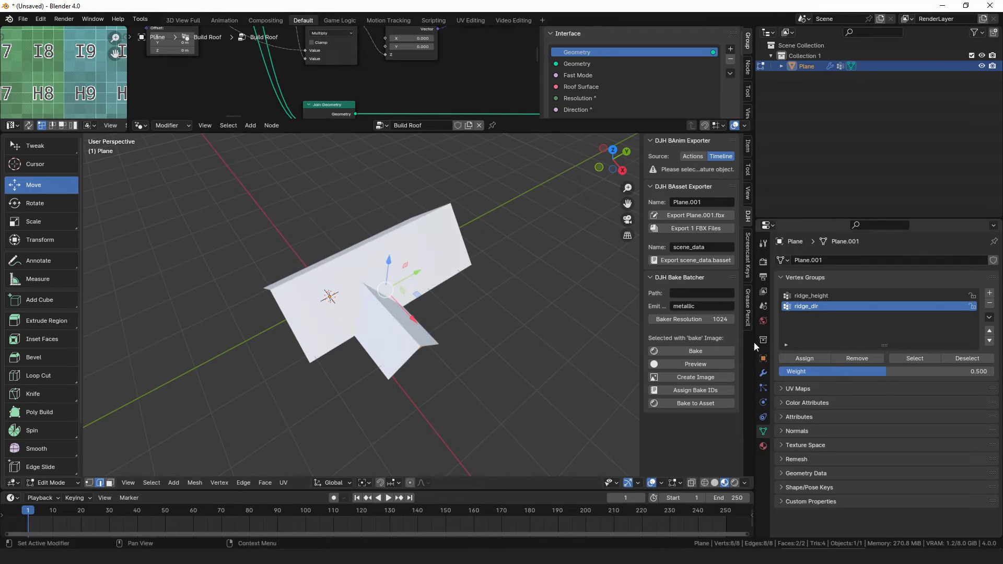
{"action": "middle_click_drag", "start_coordinate": [413, 267], "coordinate": [313, 358]}
{"action": "key", "text": "Tab"}
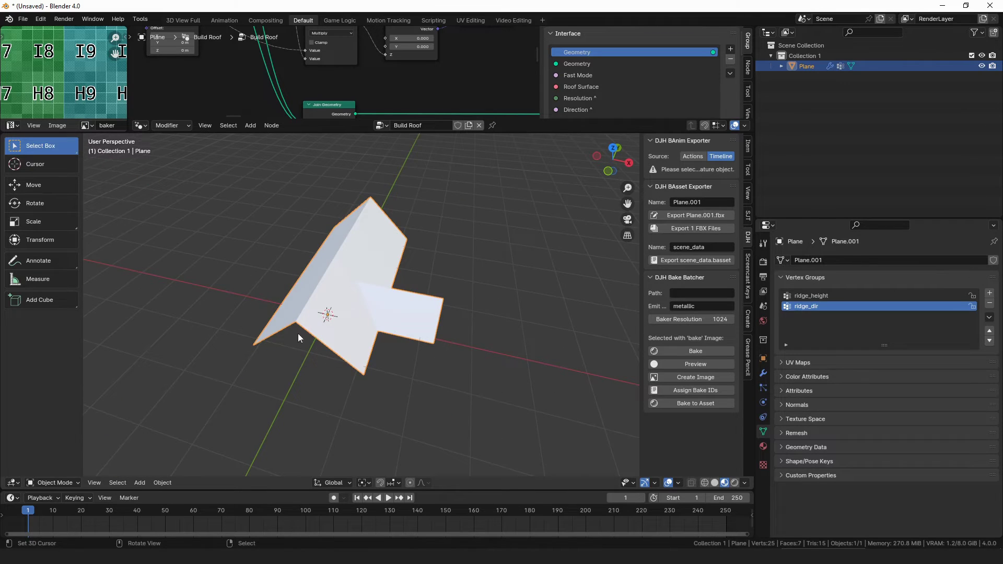
{"action": "middle_click_drag", "start_coordinate": [392, 282], "coordinate": [423, 327]}
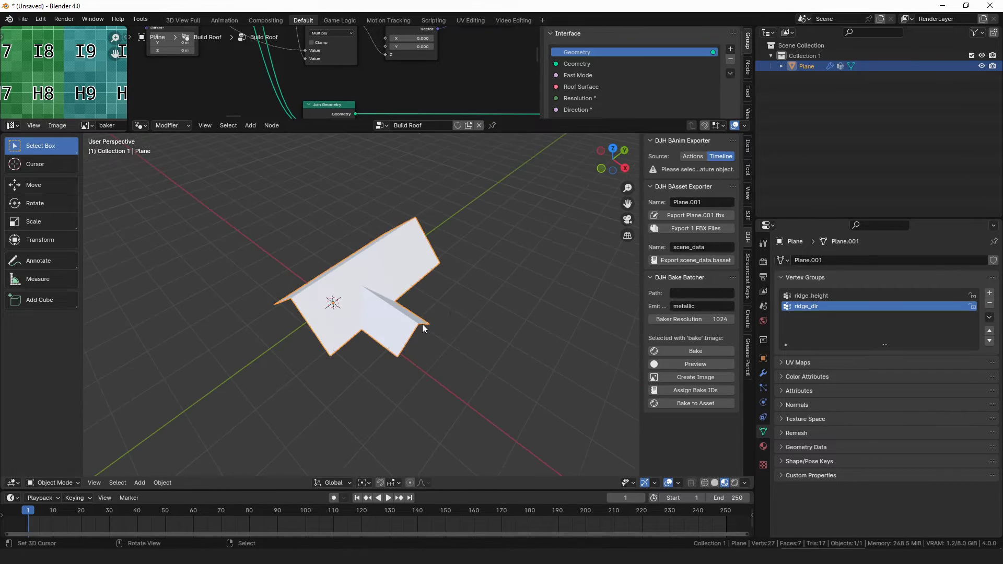
{"action": "left_click", "coordinate": [764, 373]}
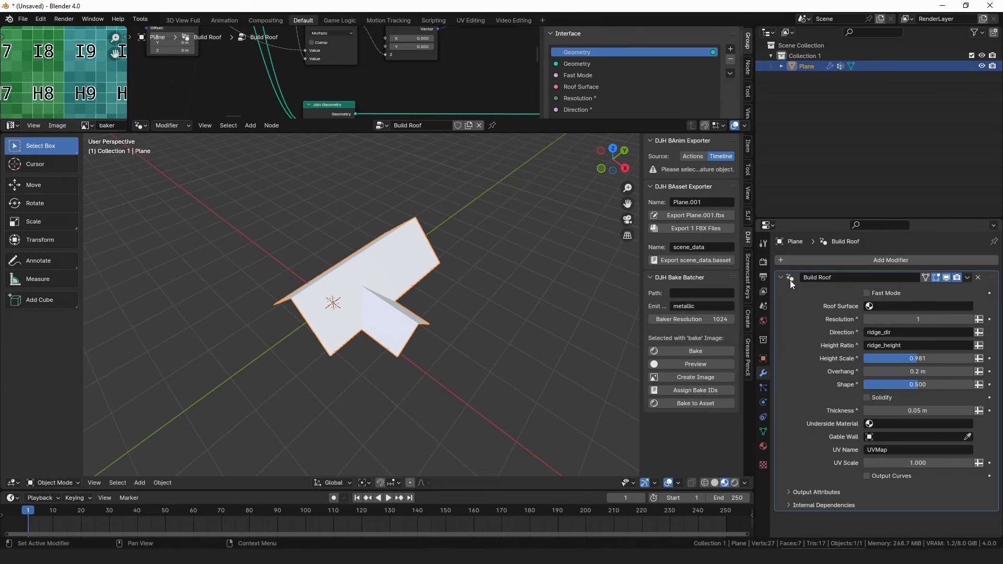
Enlarge the Properties editor and browse the modifiers filtered by 'BR:'.
{"action": "left_click_drag", "start_coordinate": [798, 224], "coordinate": [810, 101]}
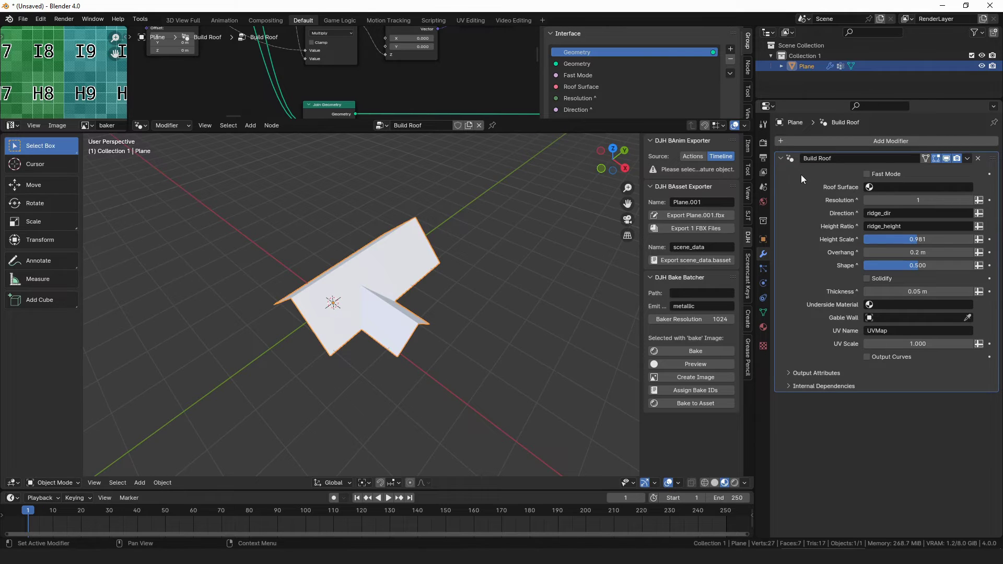
{"action": "left_click", "coordinate": [827, 140]}
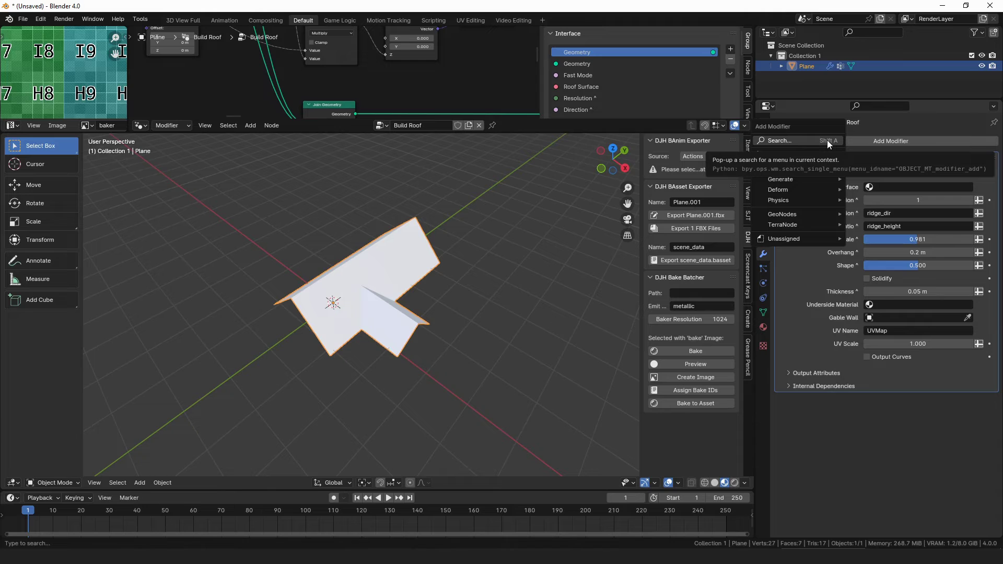
{"action": "left_click", "coordinate": [807, 140]}
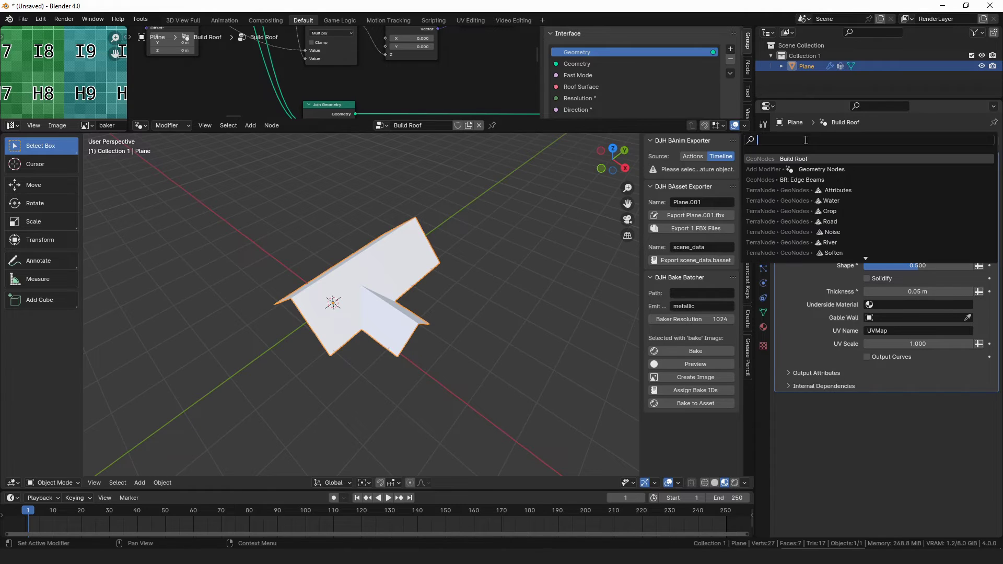
{"action": "type", "text": "BR:"}
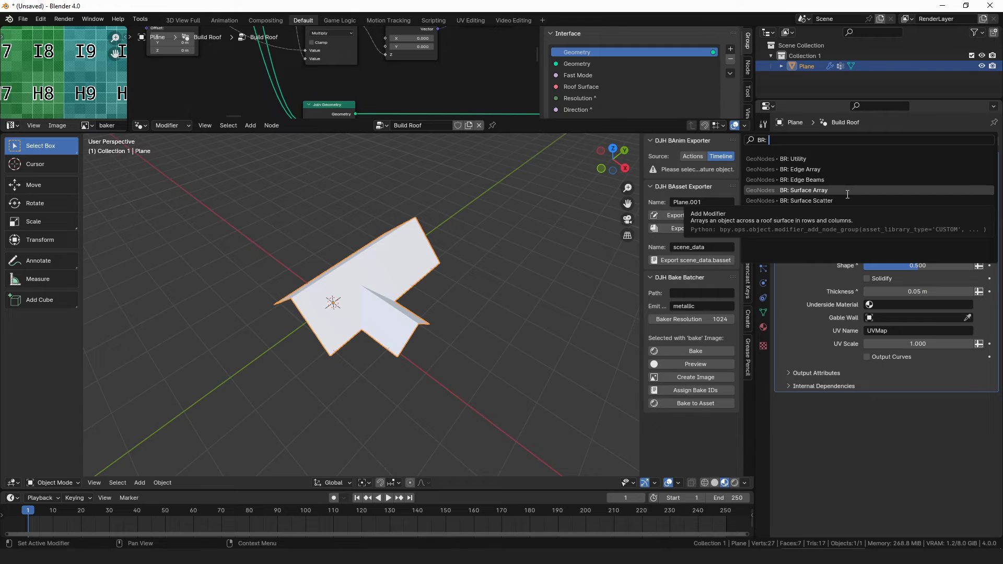
Tick Output Curves and set the Roof Surface material to ai_shingles_06.
{"action": "left_click", "coordinate": [847, 194]}
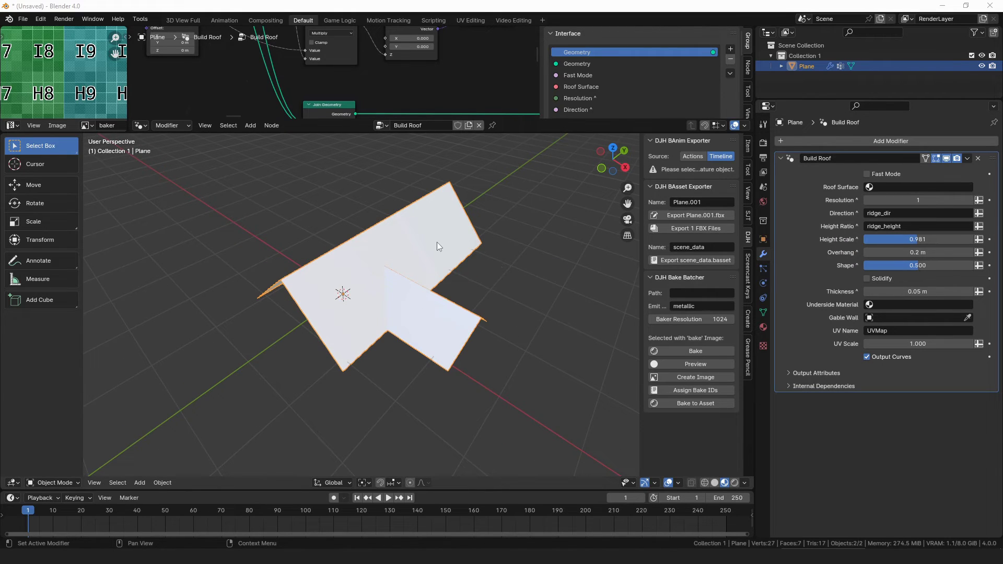
{"action": "left_click", "coordinate": [888, 187]}
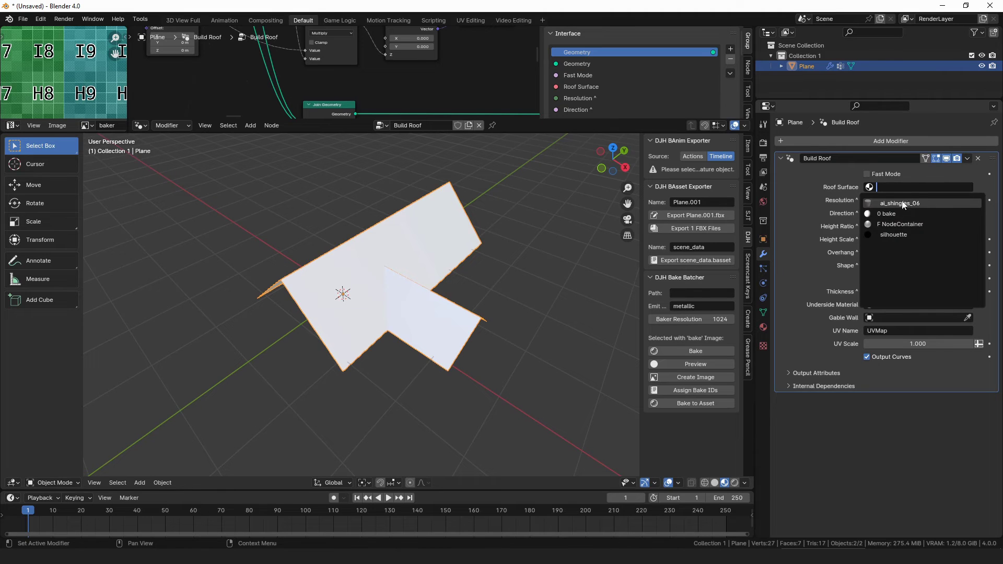
{"action": "left_click", "coordinate": [898, 204]}
{"action": "middle_click_drag", "start_coordinate": [385, 277], "coordinate": [339, 264], "text": "shift"}
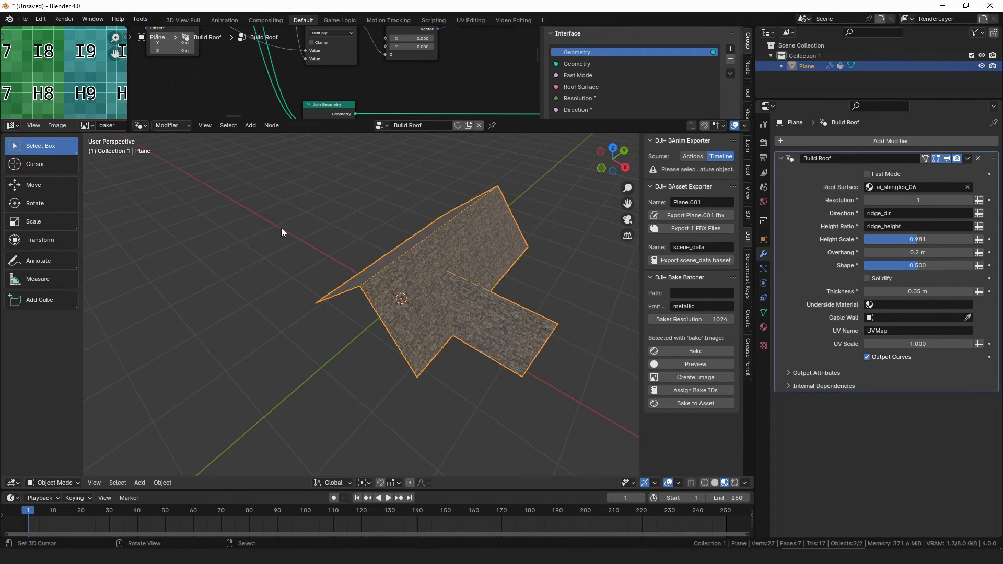
{"action": "key", "text": "shift+a"}
Add a cube, raise it 1 on Z, and scale it 2 on X and 0.1 on Y.
{"action": "left_click", "coordinate": [334, 255]}
{"action": "key", "text": "Tab"}
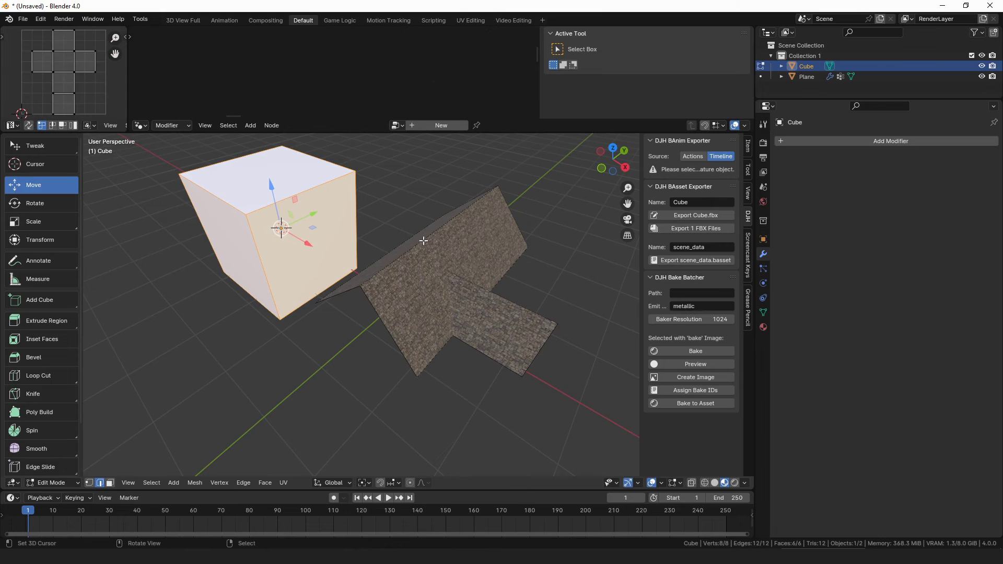
{"action": "key", "text": "g"}
{"action": "key", "text": "z"}
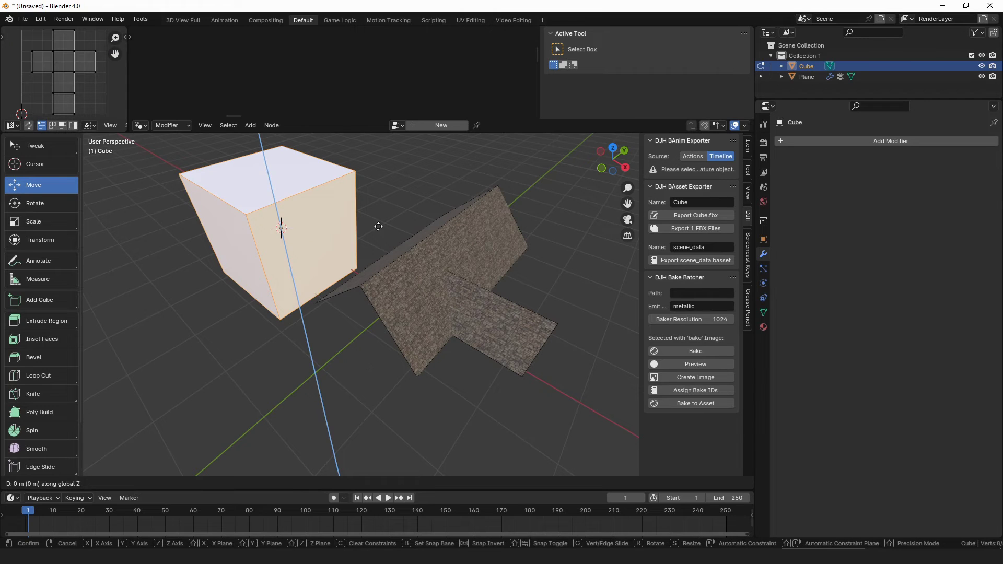
{"action": "type", "text": "1"}
{"action": "key", "text": "Return"}
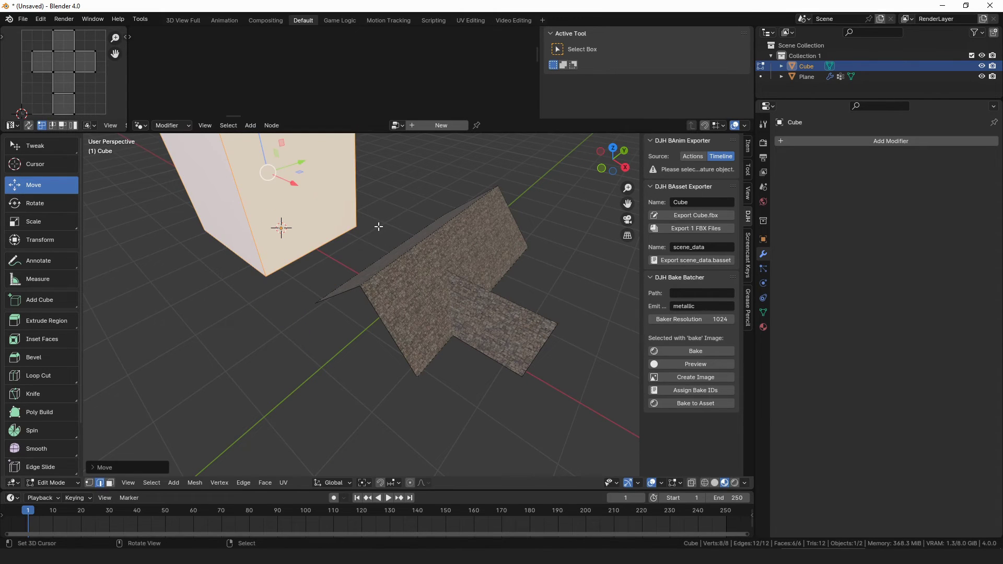
{"action": "type", "text": "sx2"}
{"action": "key", "text": "Return"}
{"action": "type", "text": "s"}
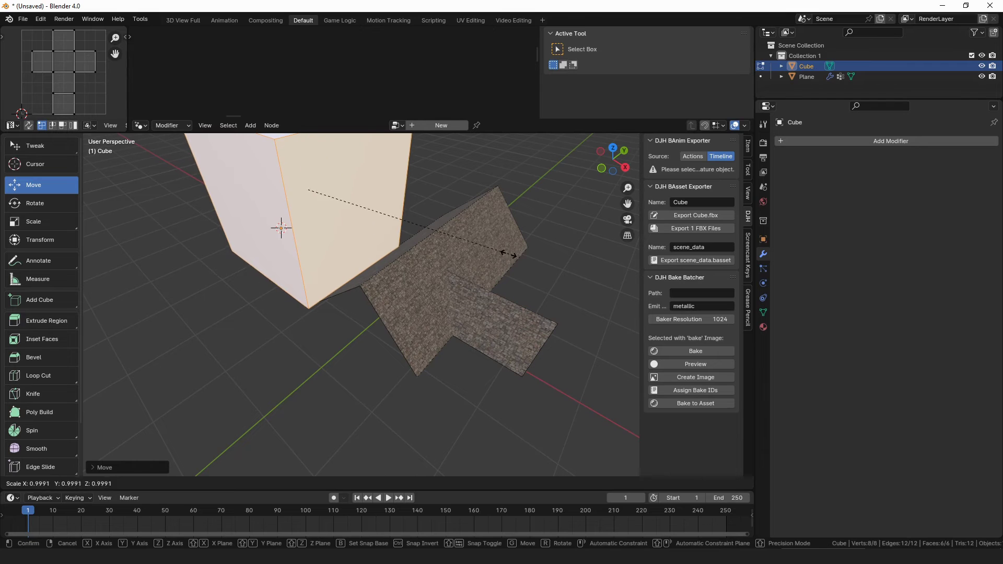
{"action": "type", "text": "y0.1"}
{"action": "key", "text": "Return"}
Delete the cube's side faces and scale Y to 0, flattening it into one panel.
{"action": "middle_click_drag", "start_coordinate": [281, 228], "coordinate": [361, 218]}
{"action": "key", "text": "3"}
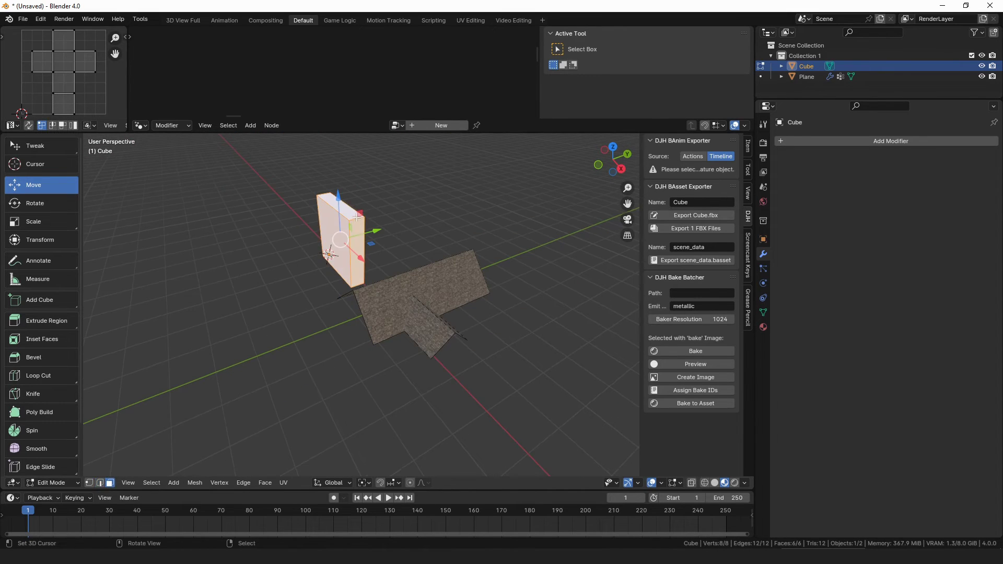
{"action": "left_click", "coordinate": [357, 217], "text": "alt"}
{"action": "key", "text": "x"}
{"action": "left_click", "coordinate": [361, 252]}
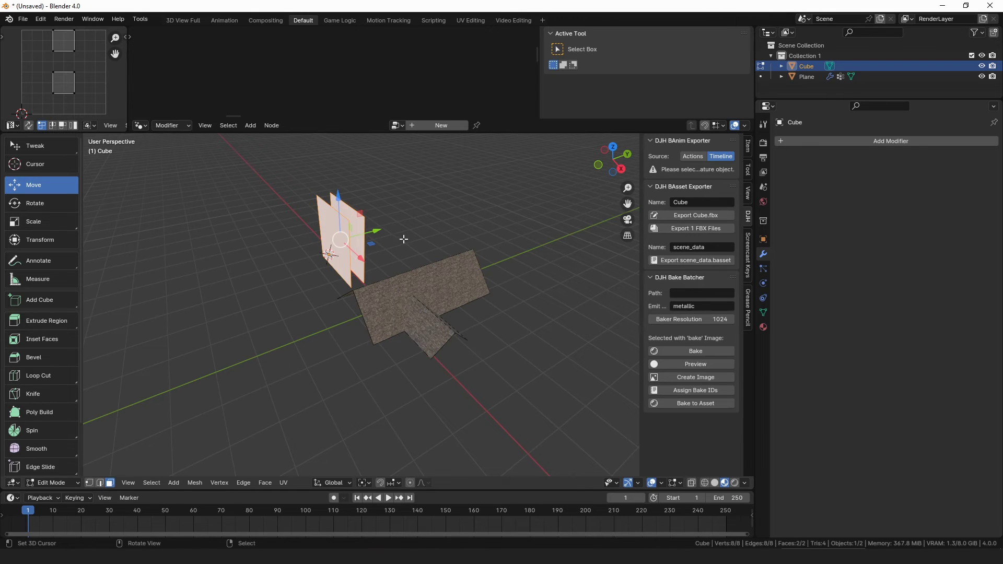
{"action": "type", "text": "sy0"}
{"action": "key", "text": "Return"}
{"action": "key", "text": "Tab"}
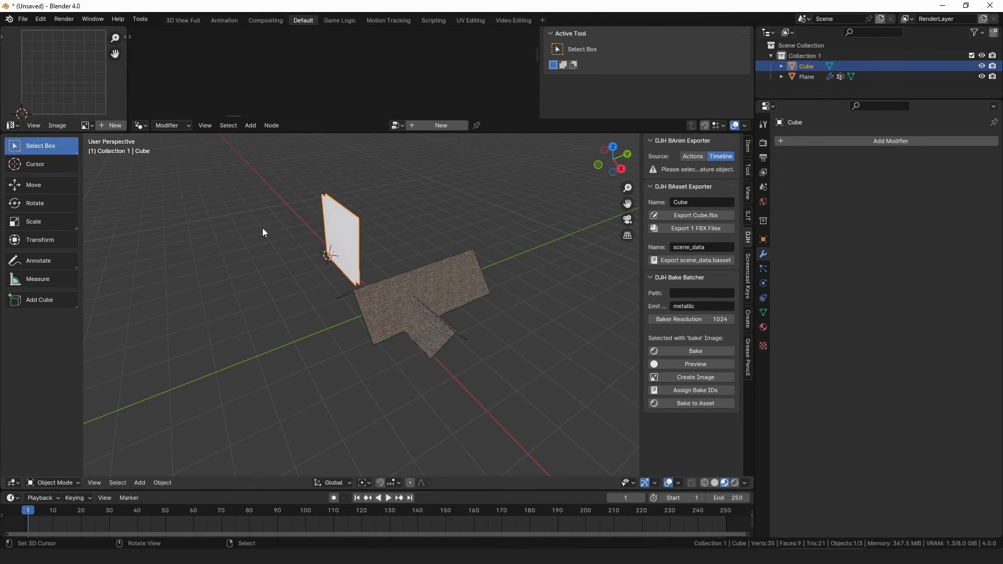
Apply the ai_wall_04 stone material to the wall panel.
{"action": "middle_click_drag", "start_coordinate": [263, 232], "coordinate": [313, 229]}
{"action": "left_click_drag", "start_coordinate": [911, 285], "coordinate": [343, 233]}
{"action": "scroll", "coordinate": [365, 243], "scroll_direction": "up", "scroll_amount": 5}
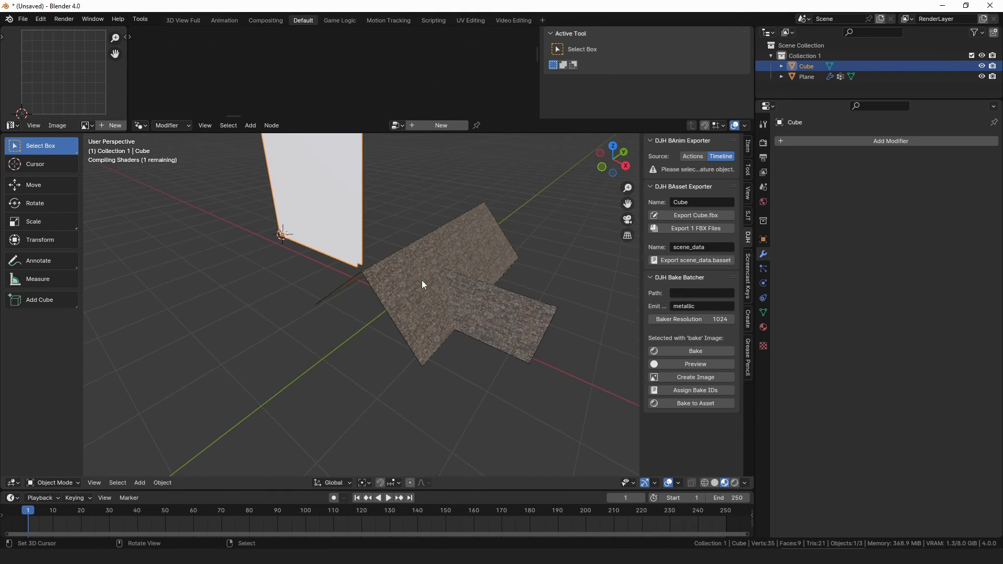
{"action": "scroll", "coordinate": [398, 267], "scroll_direction": "down", "scroll_amount": 4}
{"action": "middle_click_drag", "start_coordinate": [398, 268], "coordinate": [298, 247]}
Rotate the panel's UVs by 90 degrees to orient the wall texture.
{"action": "key", "text": "Tab"}
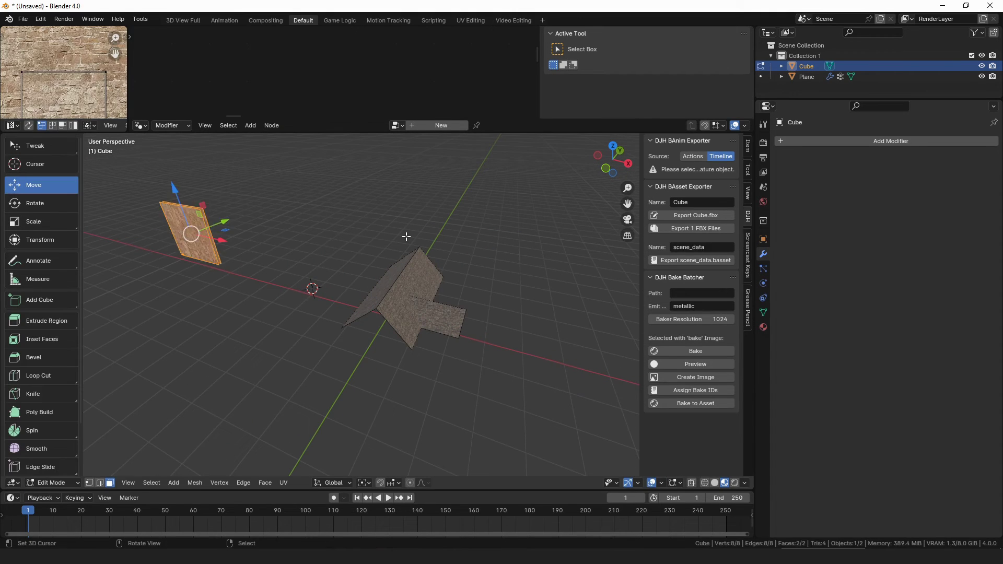
{"action": "type", "text": "r90"}
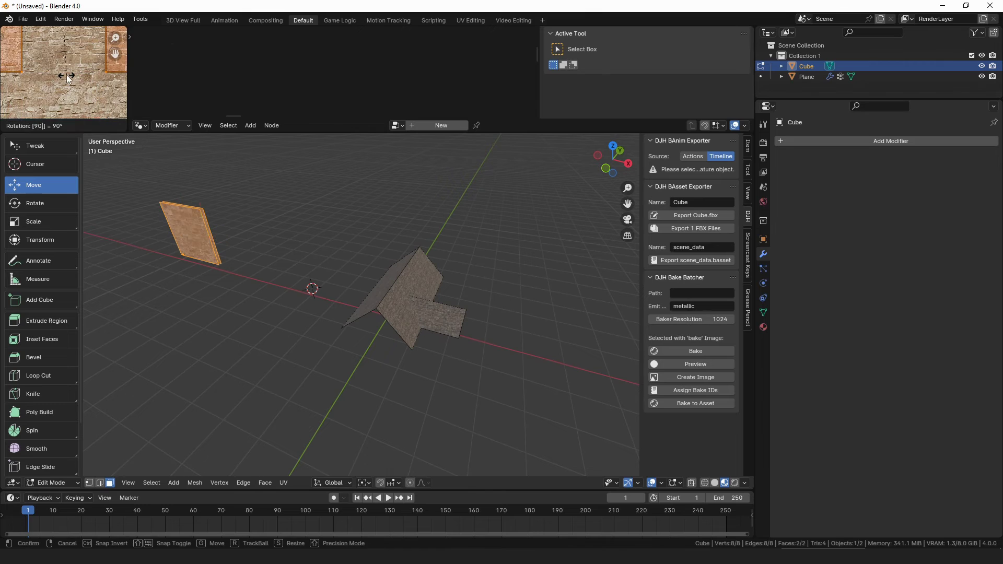
{"action": "key", "text": "Return"}
{"action": "key", "text": "Tab"}
Pick the Cube wall panel as the Build Roof's Gable Wall with the eyedropper.
{"action": "left_click", "coordinate": [409, 298]}
{"action": "middle_click_drag", "start_coordinate": [409, 299], "coordinate": [443, 285]}
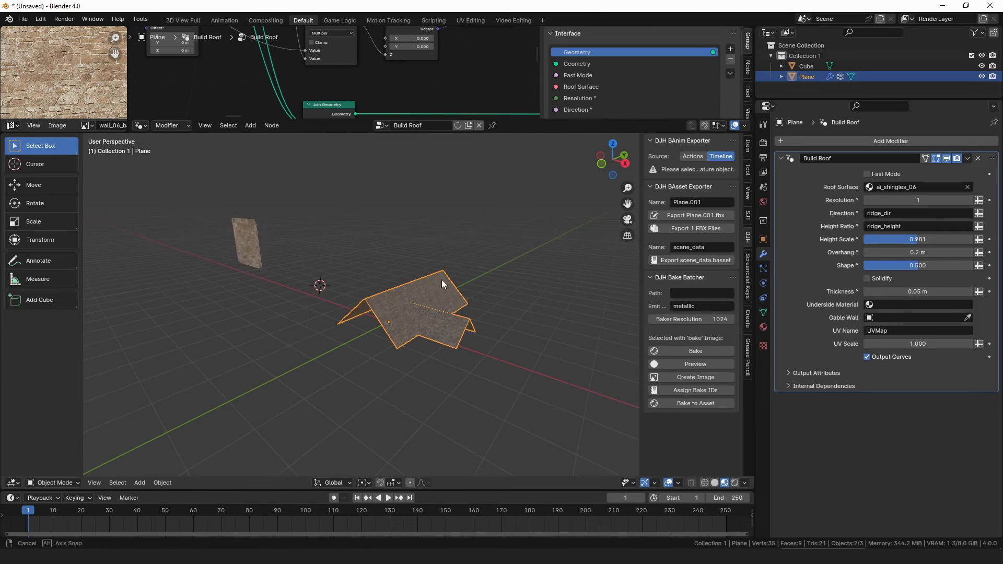
{"action": "left_click", "coordinate": [967, 317]}
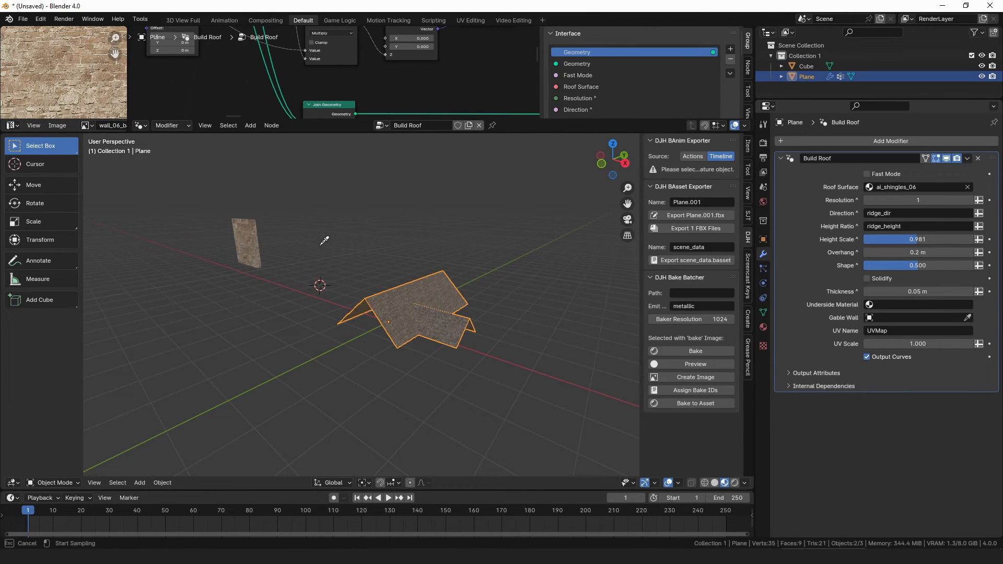
{"action": "left_click", "coordinate": [255, 237]}
{"action": "middle_click_drag", "start_coordinate": [255, 238], "coordinate": [386, 291]}
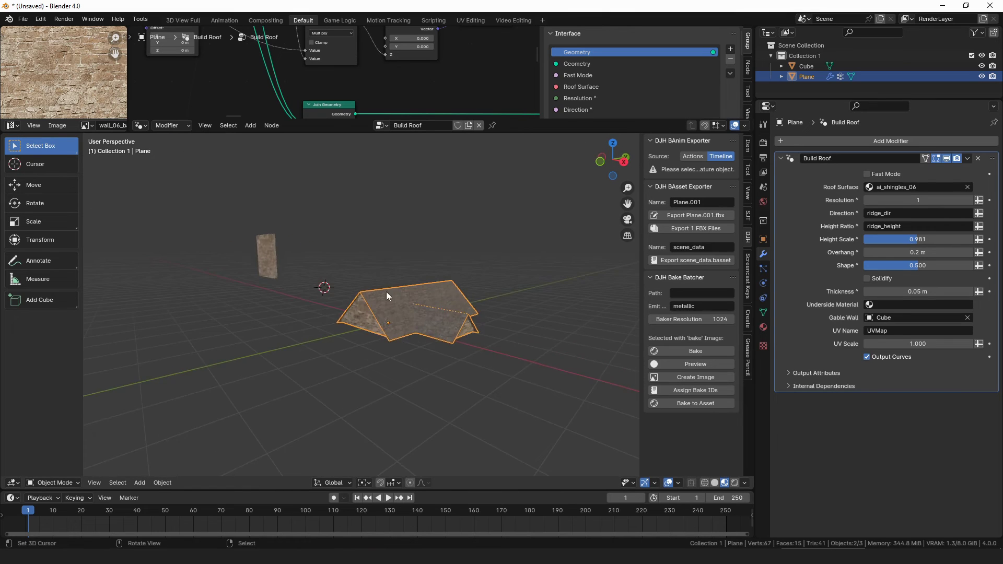
Set the roof's UV Scale to 0.440 and Overhang to 0.35 m.
{"action": "scroll", "coordinate": [386, 292], "scroll_direction": "up", "scroll_amount": 5}
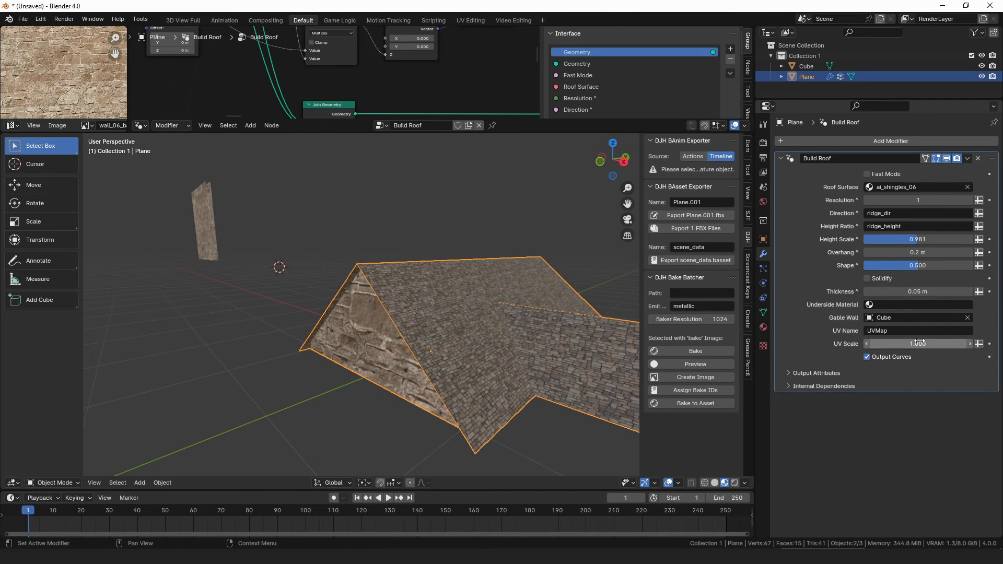
{"action": "left_click_drag", "start_coordinate": [919, 342], "coordinate": [885, 343]}
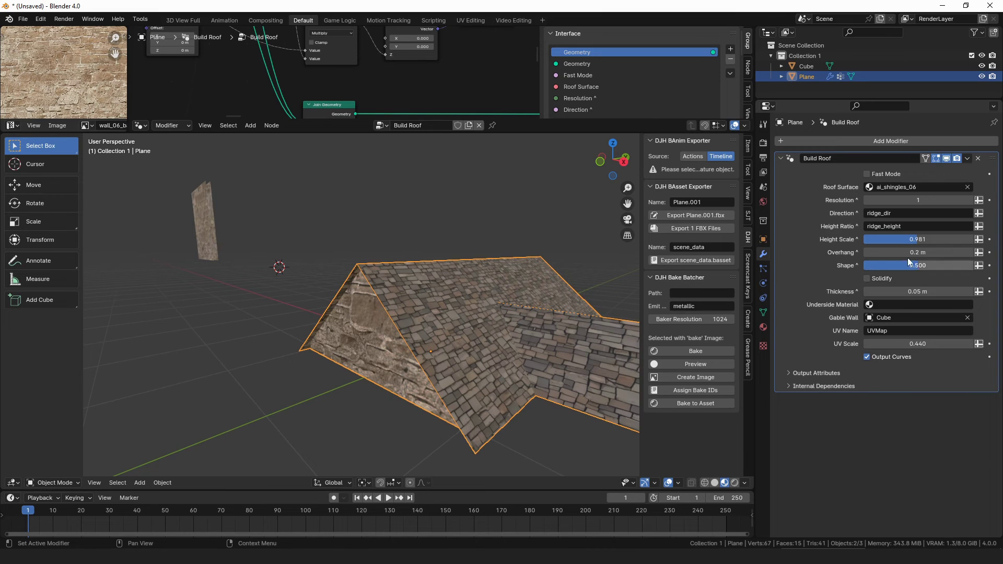
{"action": "left_click_drag", "start_coordinate": [911, 253], "coordinate": [939, 252]}
Slide a roof outline edge along X, then return to Object Mode.
{"action": "middle_click_drag", "start_coordinate": [542, 244], "coordinate": [494, 311]}
{"action": "key", "text": "Tab"}
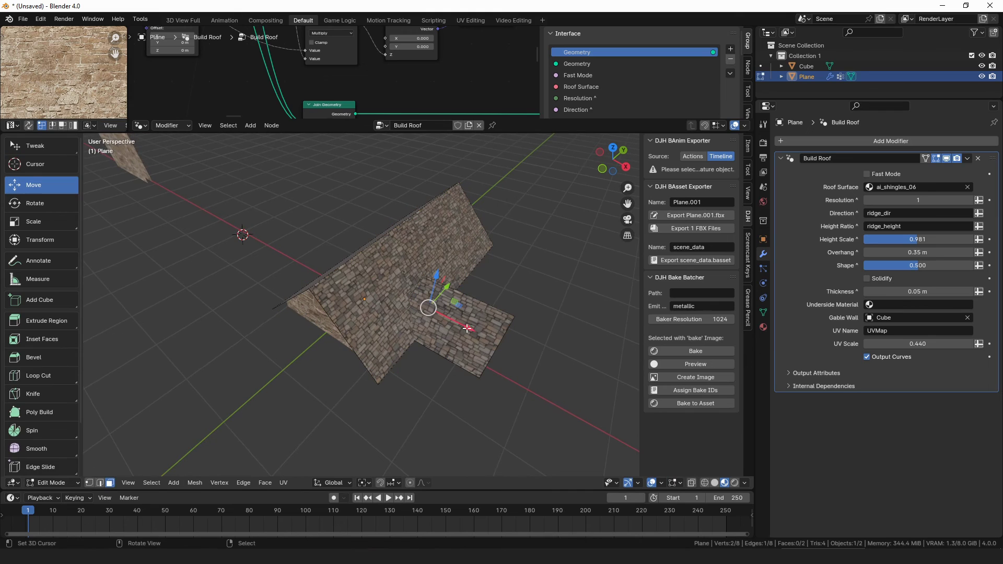
{"action": "left_click_drag", "start_coordinate": [466, 328], "coordinate": [500, 342]}
{"action": "key", "text": "ctrl+Tab"}
{"action": "left_click", "coordinate": [403, 302]}
{"action": "middle_click_drag", "start_coordinate": [403, 302], "coordinate": [438, 323]}
Add the BR: Edge Beams modifier via a 'br: bea' search and enable Gables beams.
{"action": "left_click", "coordinate": [826, 140]}
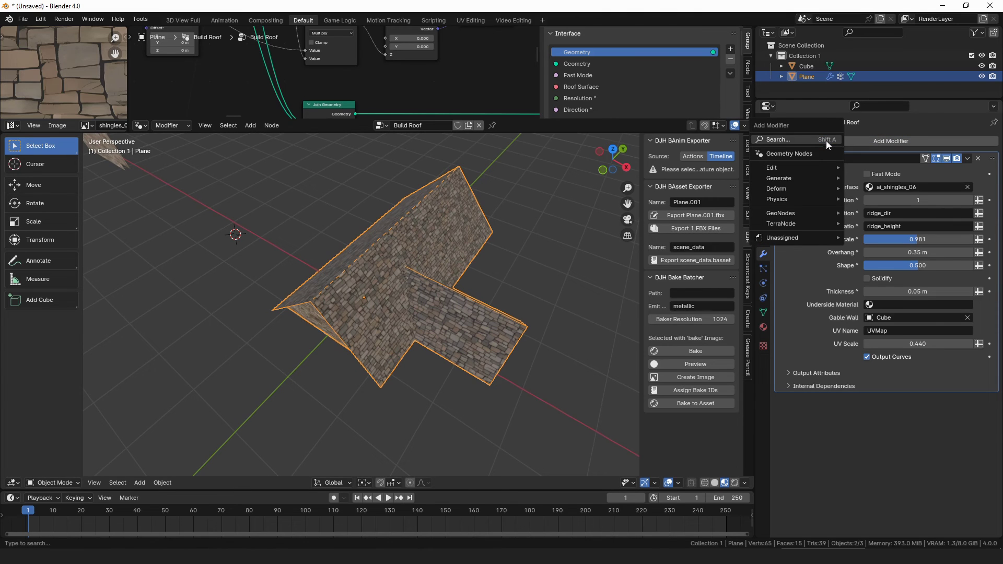
{"action": "type", "text": "br:"}
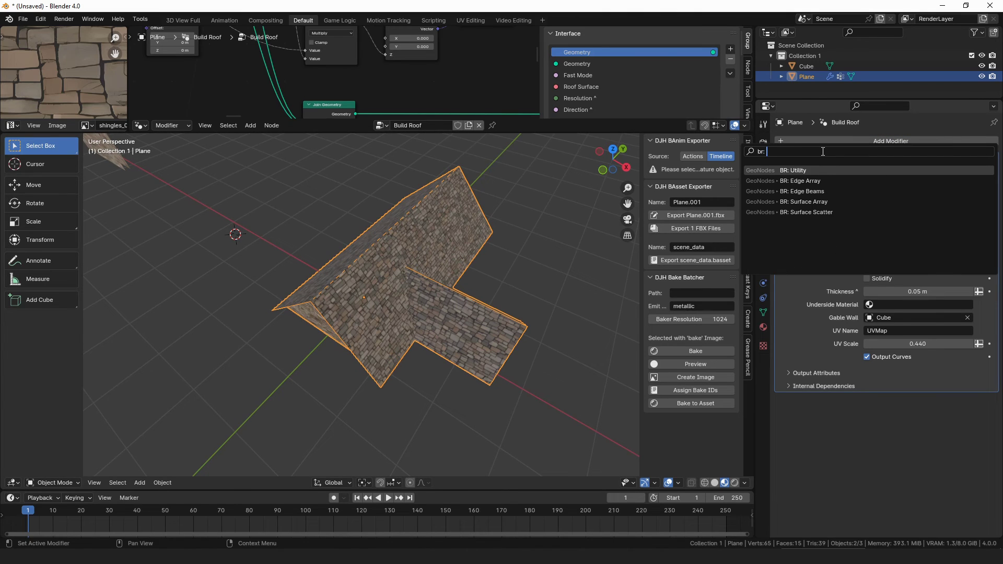
{"action": "type", "text": " bea"}
{"action": "key", "text": "Return"}
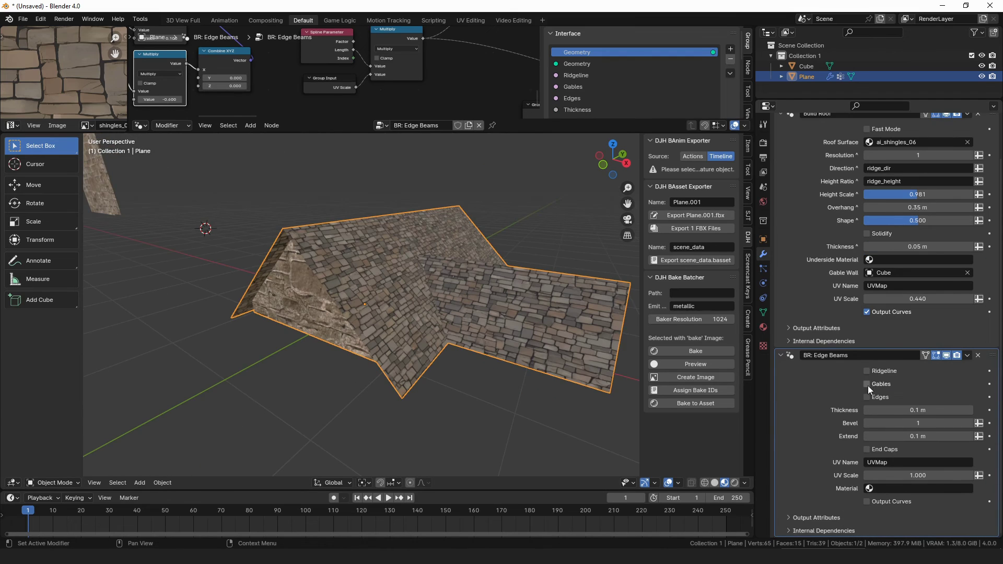
{"action": "left_click", "coordinate": [866, 384]}
{"action": "middle_click_drag", "start_coordinate": [616, 335], "coordinate": [562, 316]}
Try moving the roof outline along X, then adjust the roof Shape curvature to 0.382.
{"action": "key", "text": "Tab"}
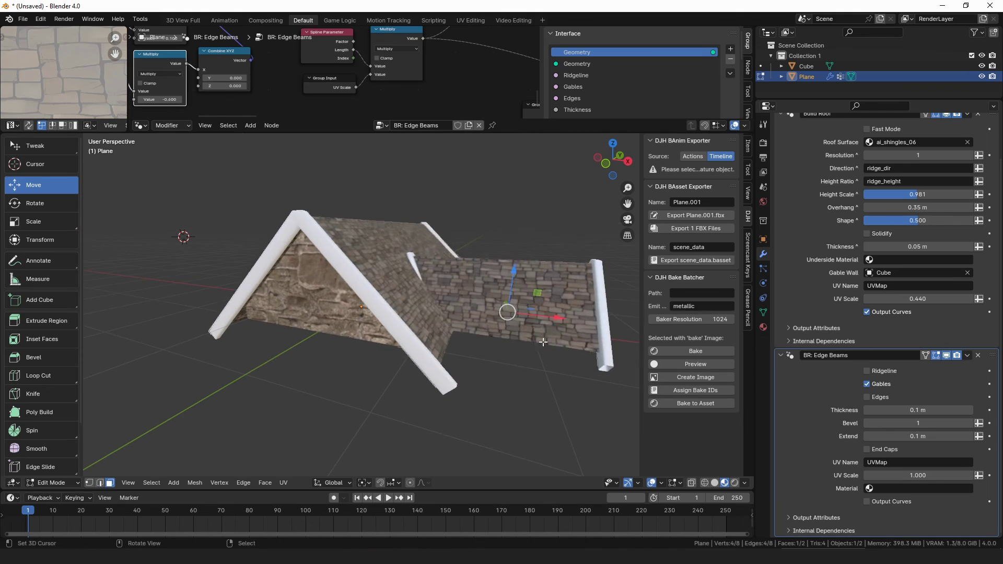
{"action": "key", "text": "g"}
{"action": "key", "text": "x"}
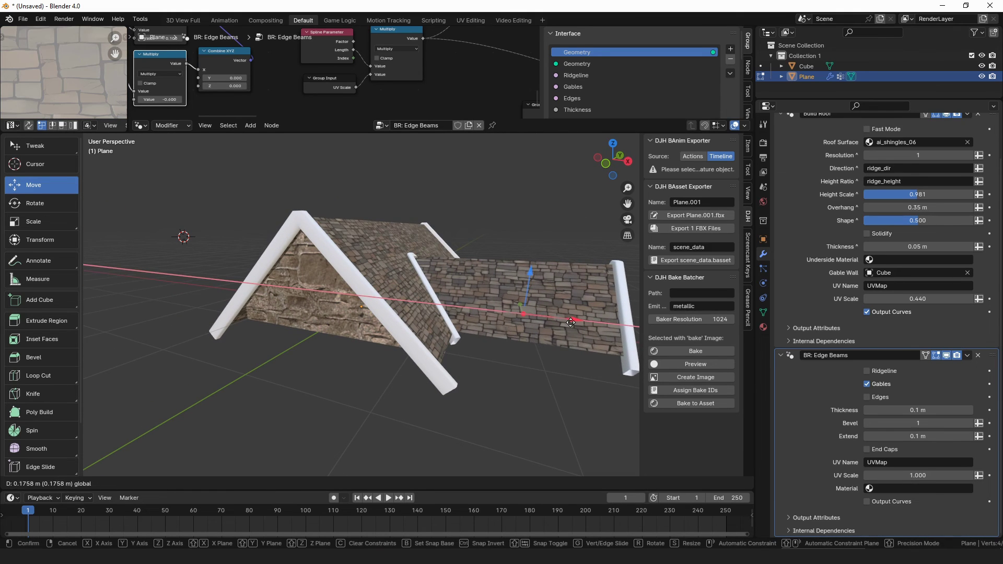
{"action": "key", "text": "Escape"}
{"action": "key", "text": "Tab"}
{"action": "middle_click_drag", "start_coordinate": [437, 290], "coordinate": [517, 313]}
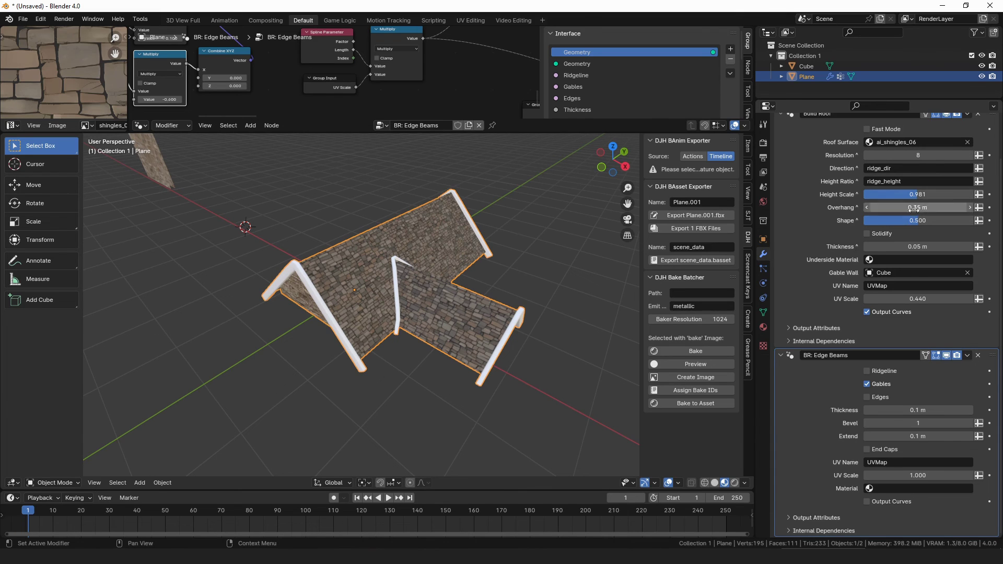
{"action": "left_click_drag", "start_coordinate": [918, 221], "coordinate": [903, 225]}
Orbit around the roof to inspect its curved, flared slopes and gable Edge Beams.
{"action": "middle_click_drag", "start_coordinate": [459, 282], "coordinate": [415, 273]}
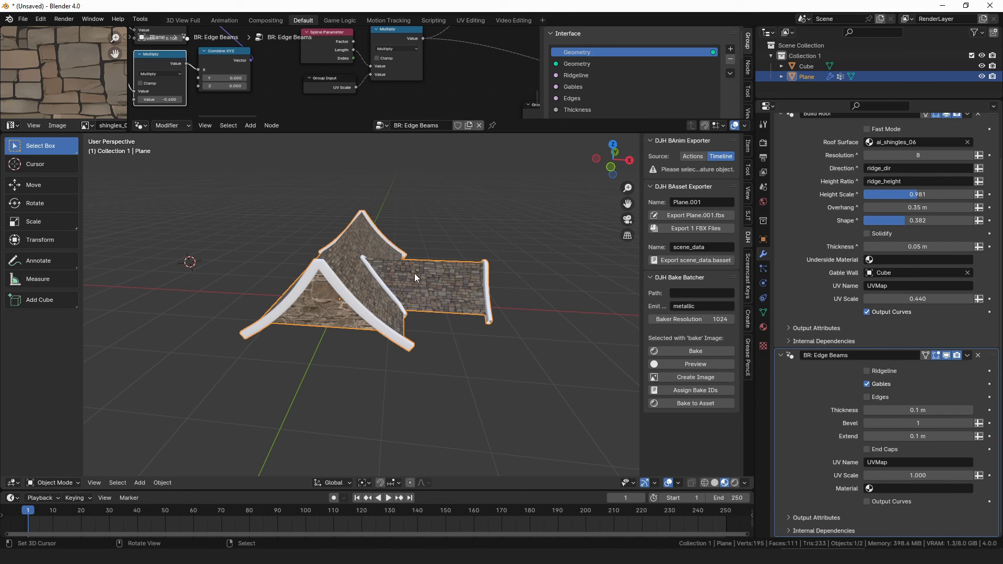
{"action": "middle_click_drag", "start_coordinate": [415, 274], "coordinate": [442, 277]}
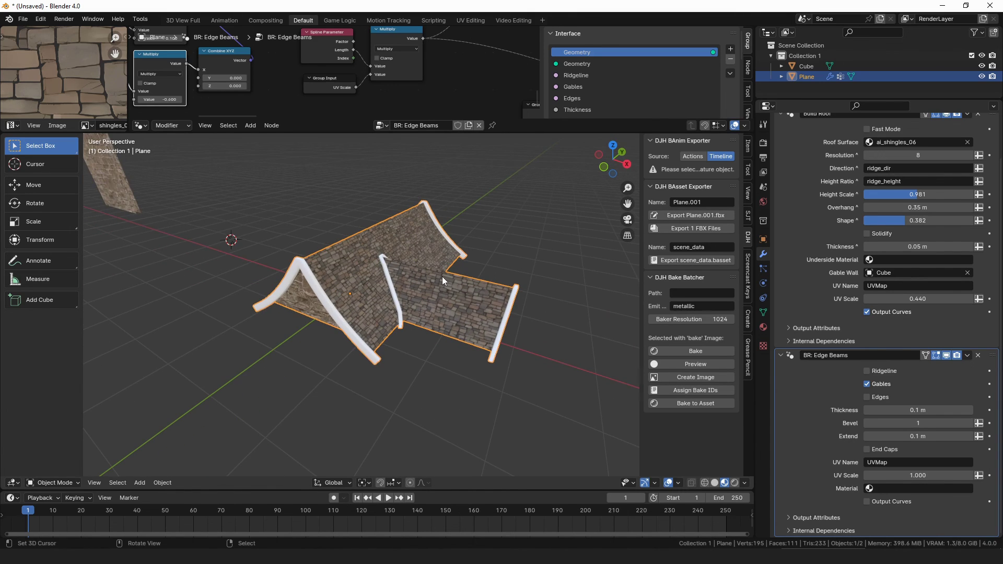